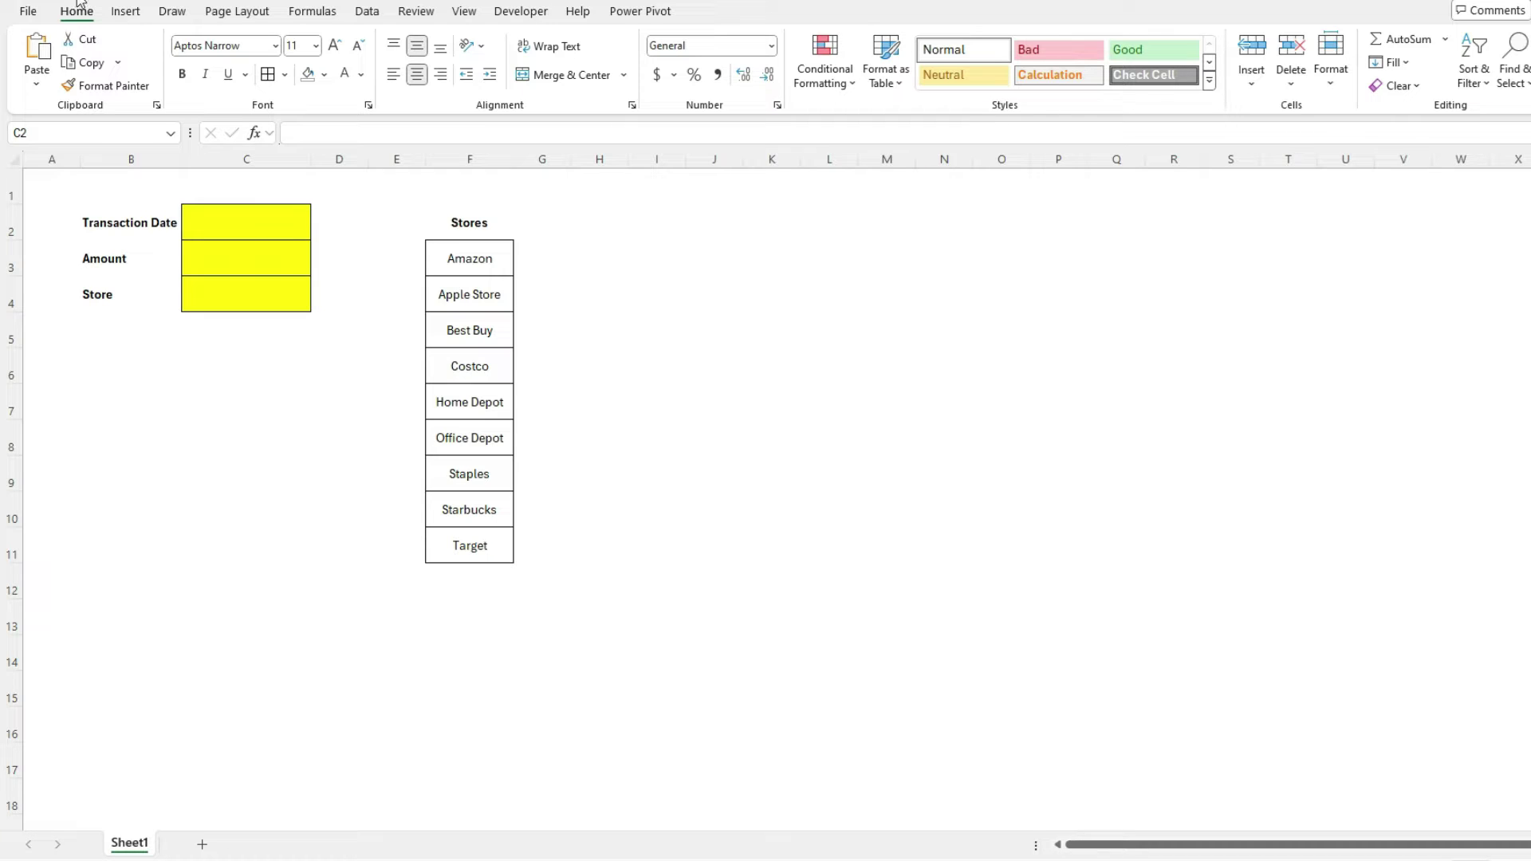
Enter the transaction date Jan 1, 2024 in C2 and the amount 50 in C3.
left_click(292, 221)
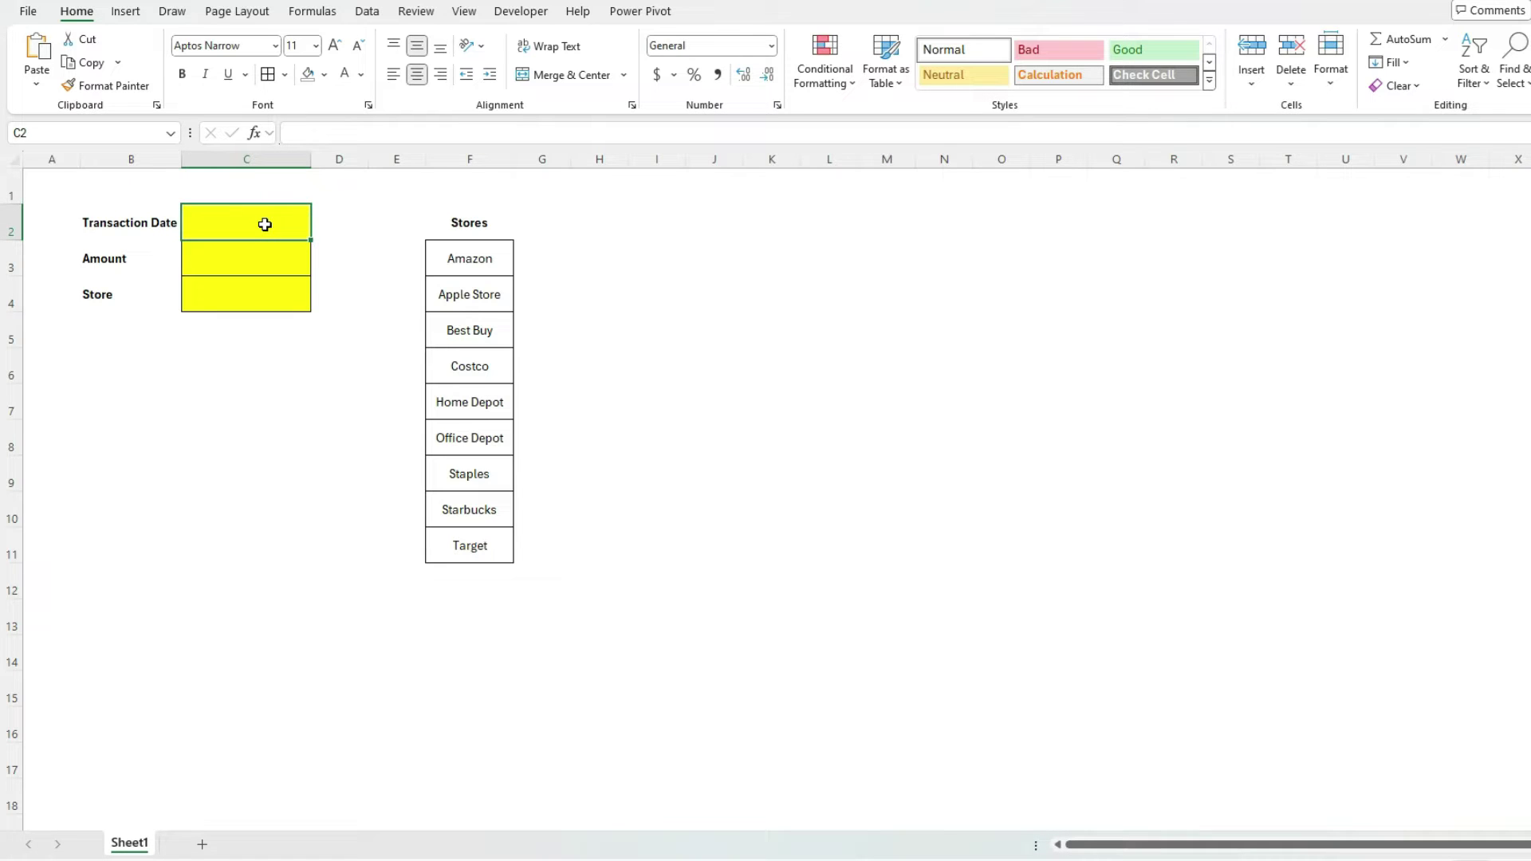
type("Jan 1,")
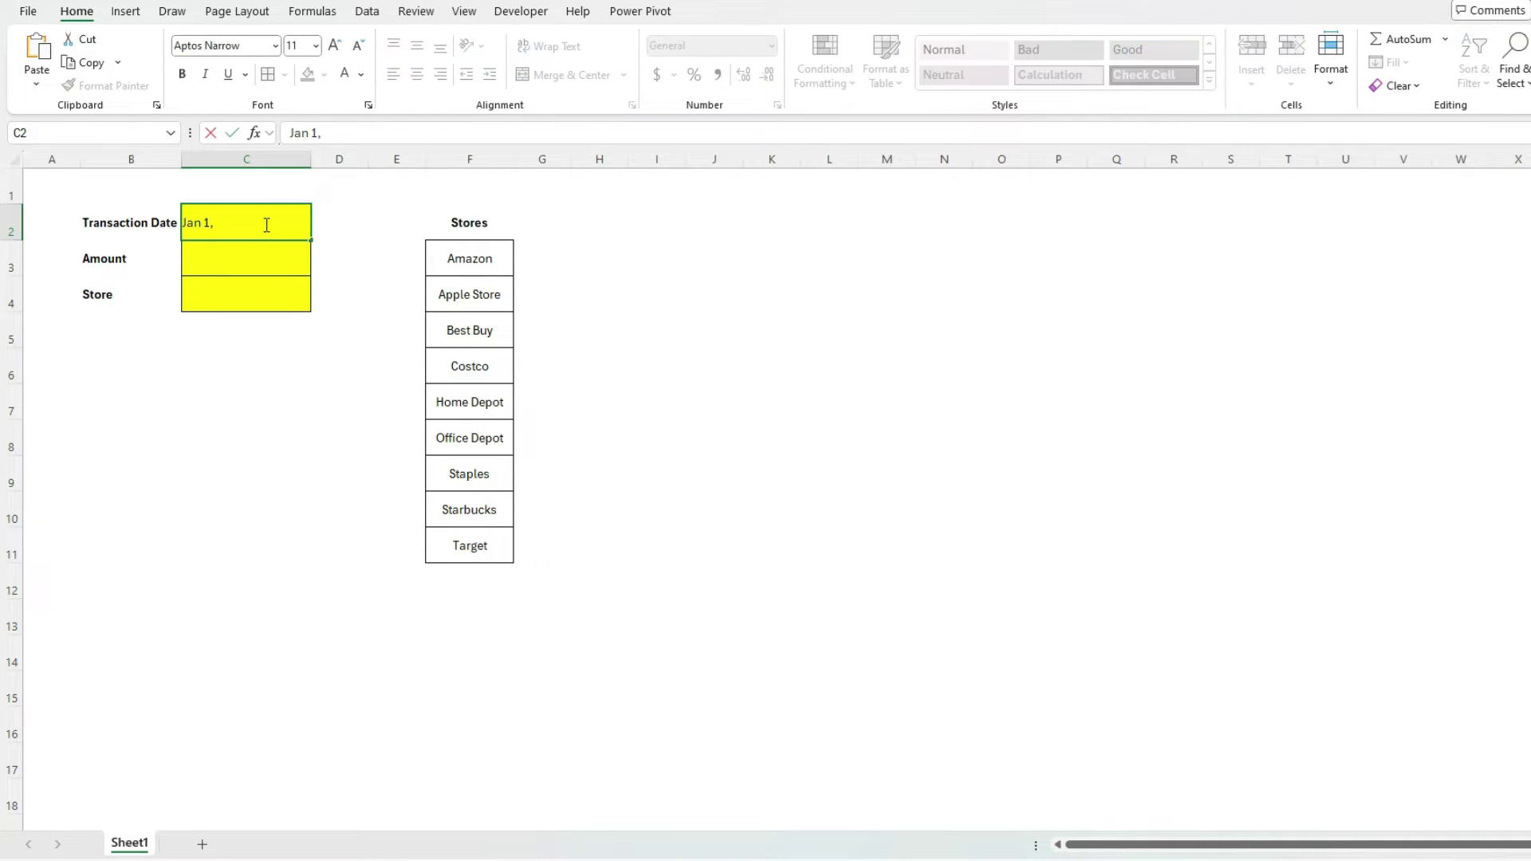
type(" 2024")
key("Return")
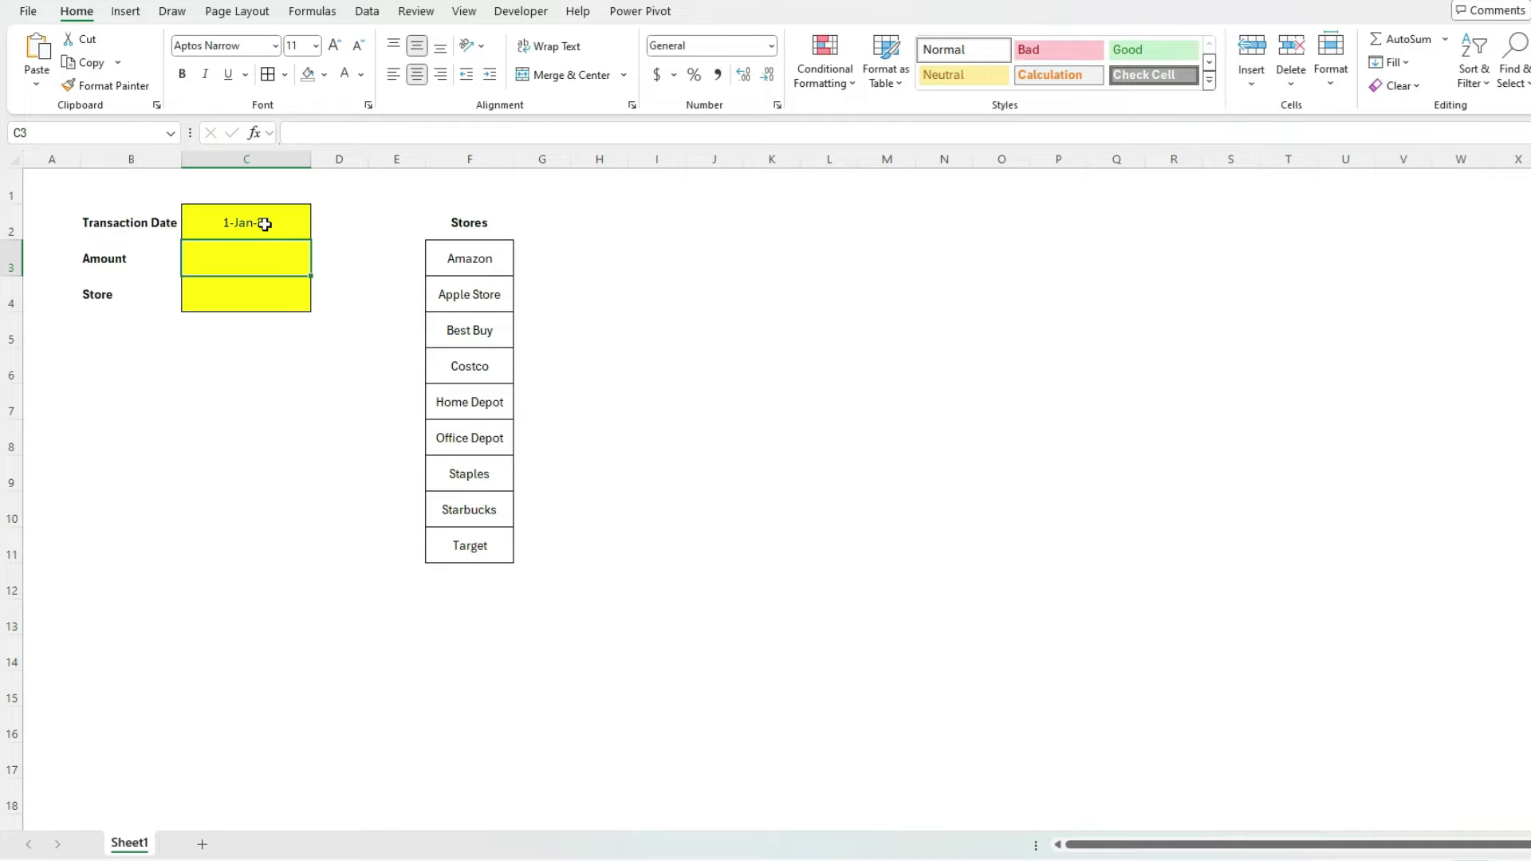
type("50")
key("Return")
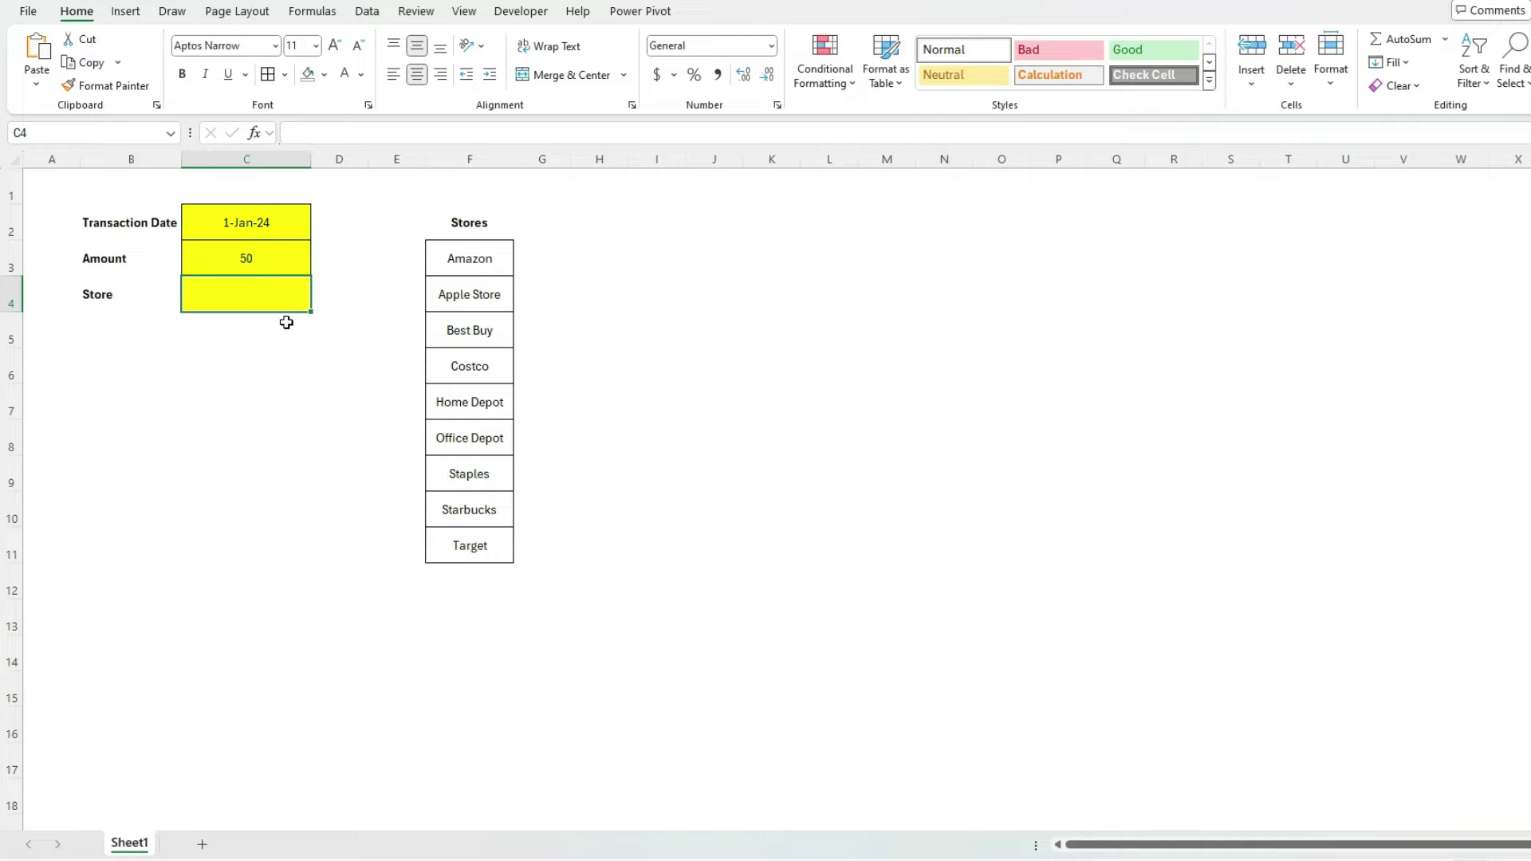
left_click(367, 12)
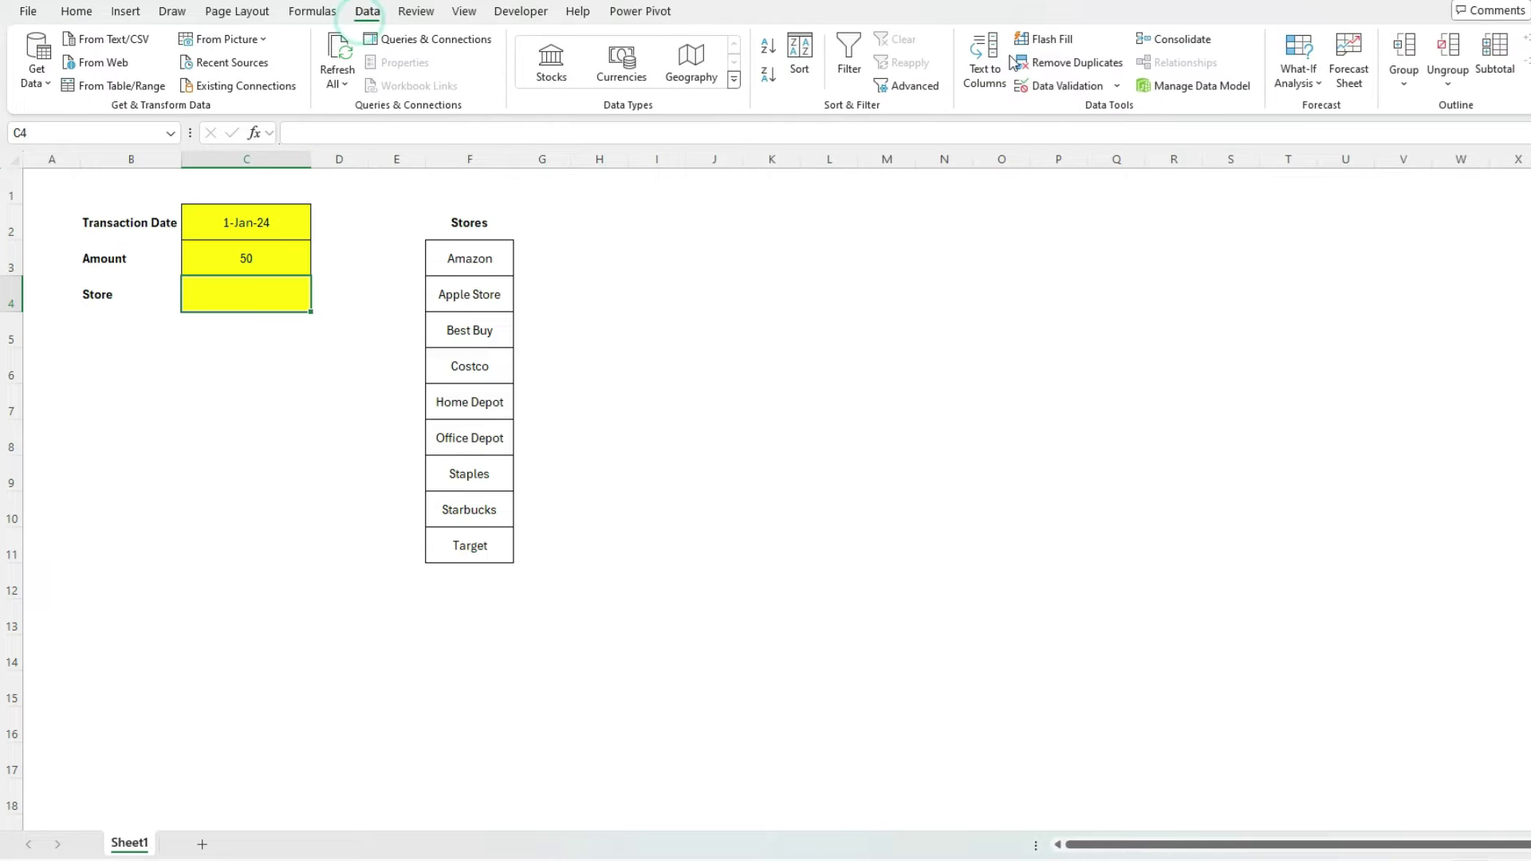
Give C4 a list validation sourced from the store names in F3:F11, then open its drop-down.
left_click(1046, 85)
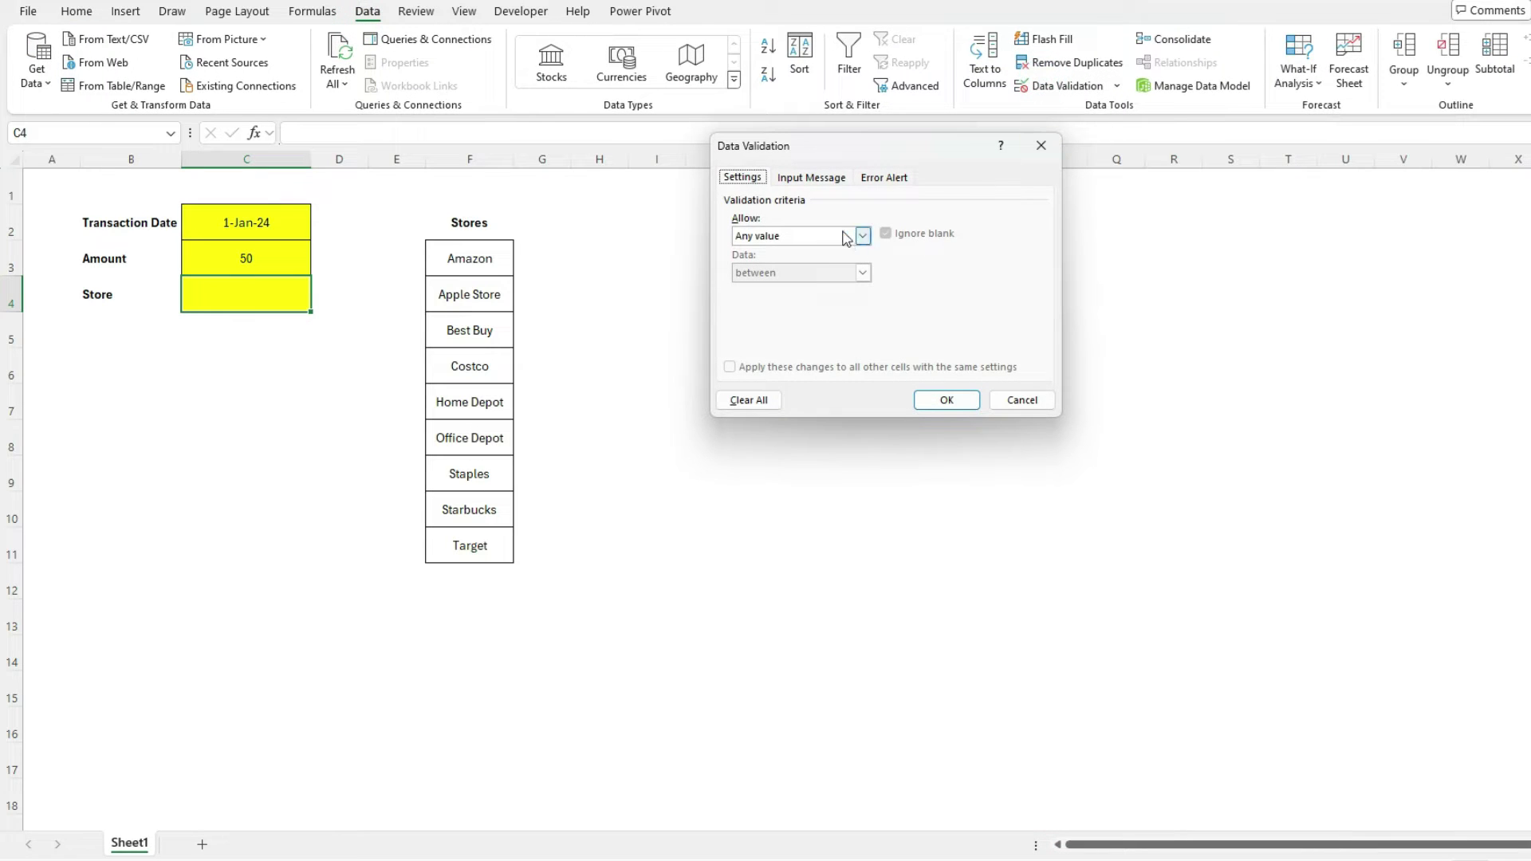
left_click(841, 233)
left_click(821, 286)
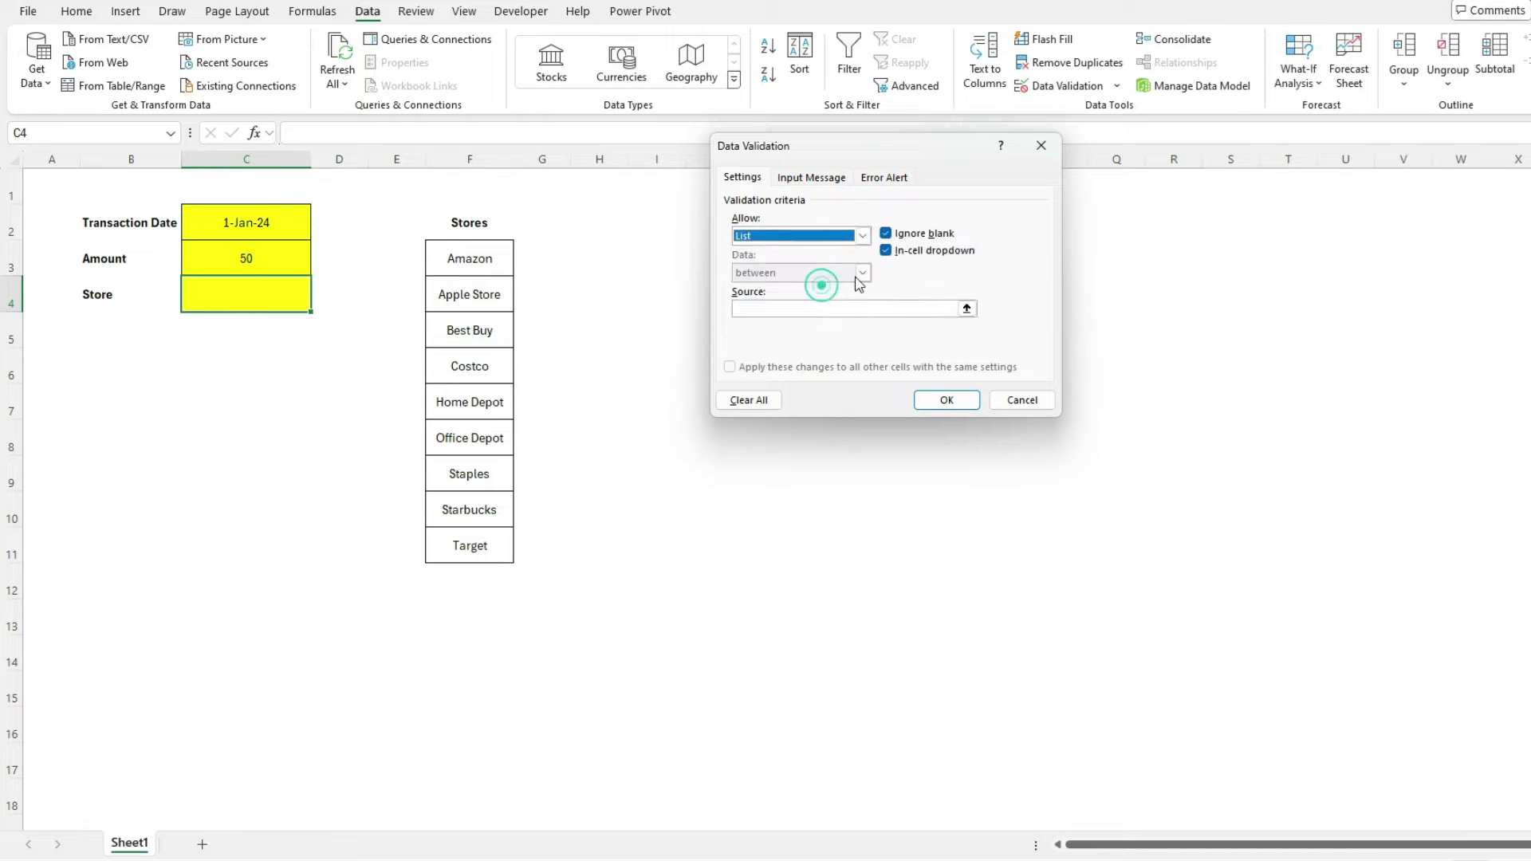
left_click(966, 308)
left_click_drag(488, 252, 473, 550)
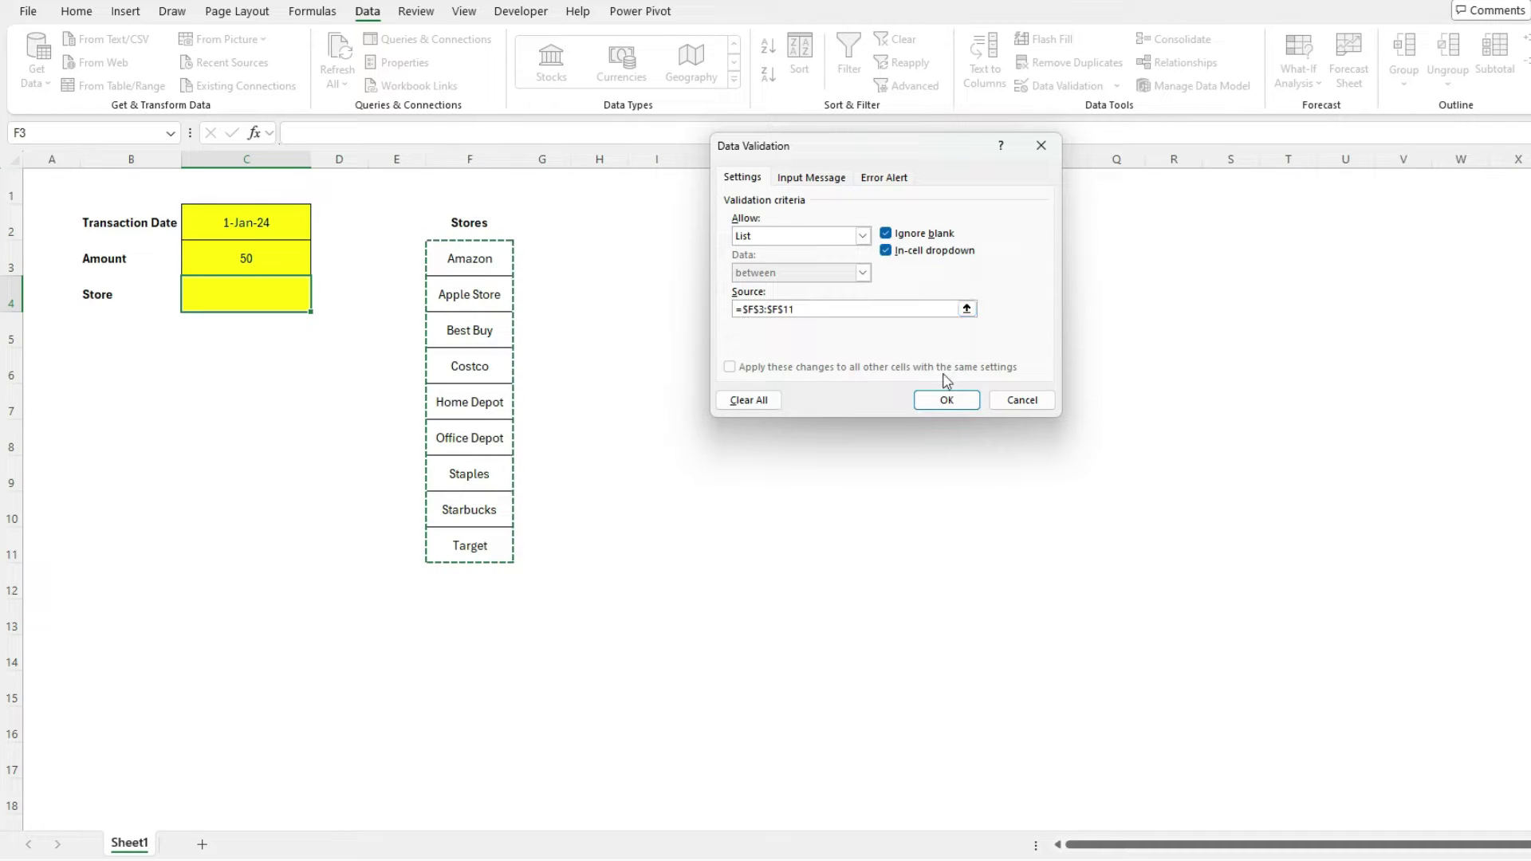
left_click(953, 405)
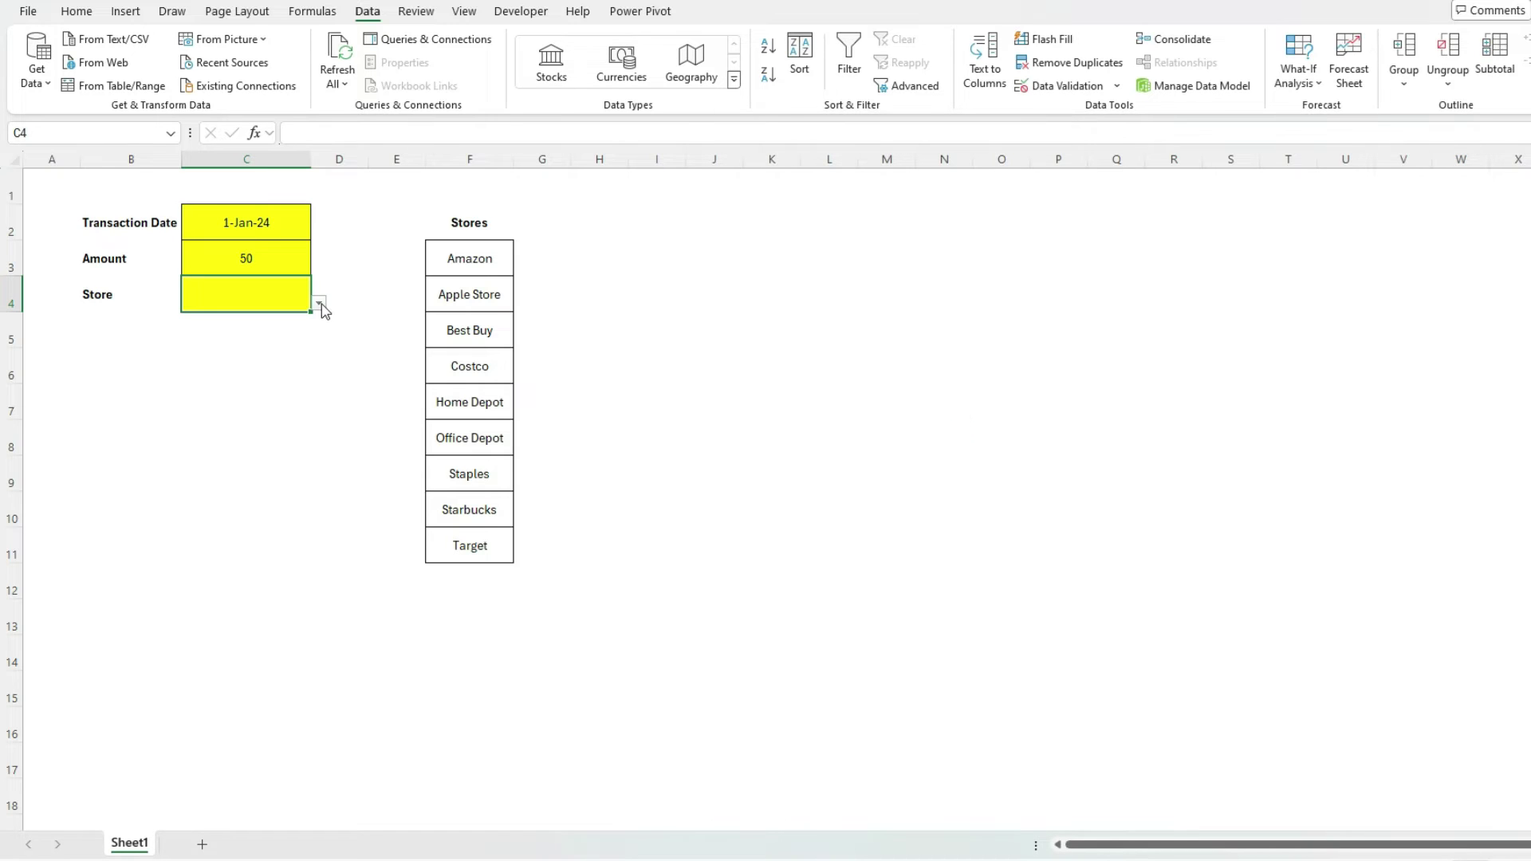
left_click(320, 303)
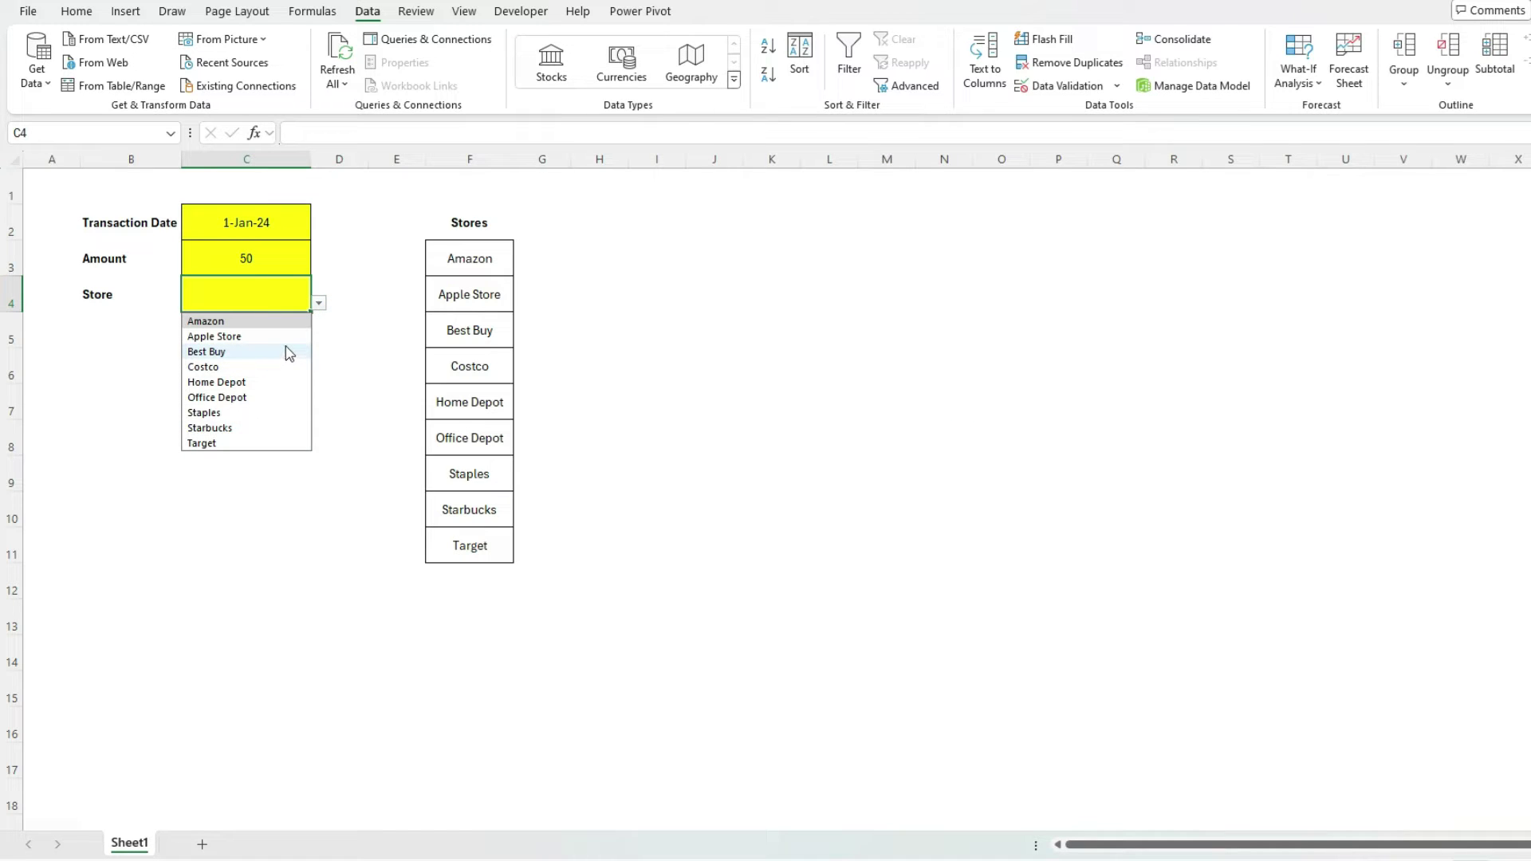
Close the C4 drop-down and enter Walmart in F12, just below Target.
left_click(538, 428)
left_click(482, 572)
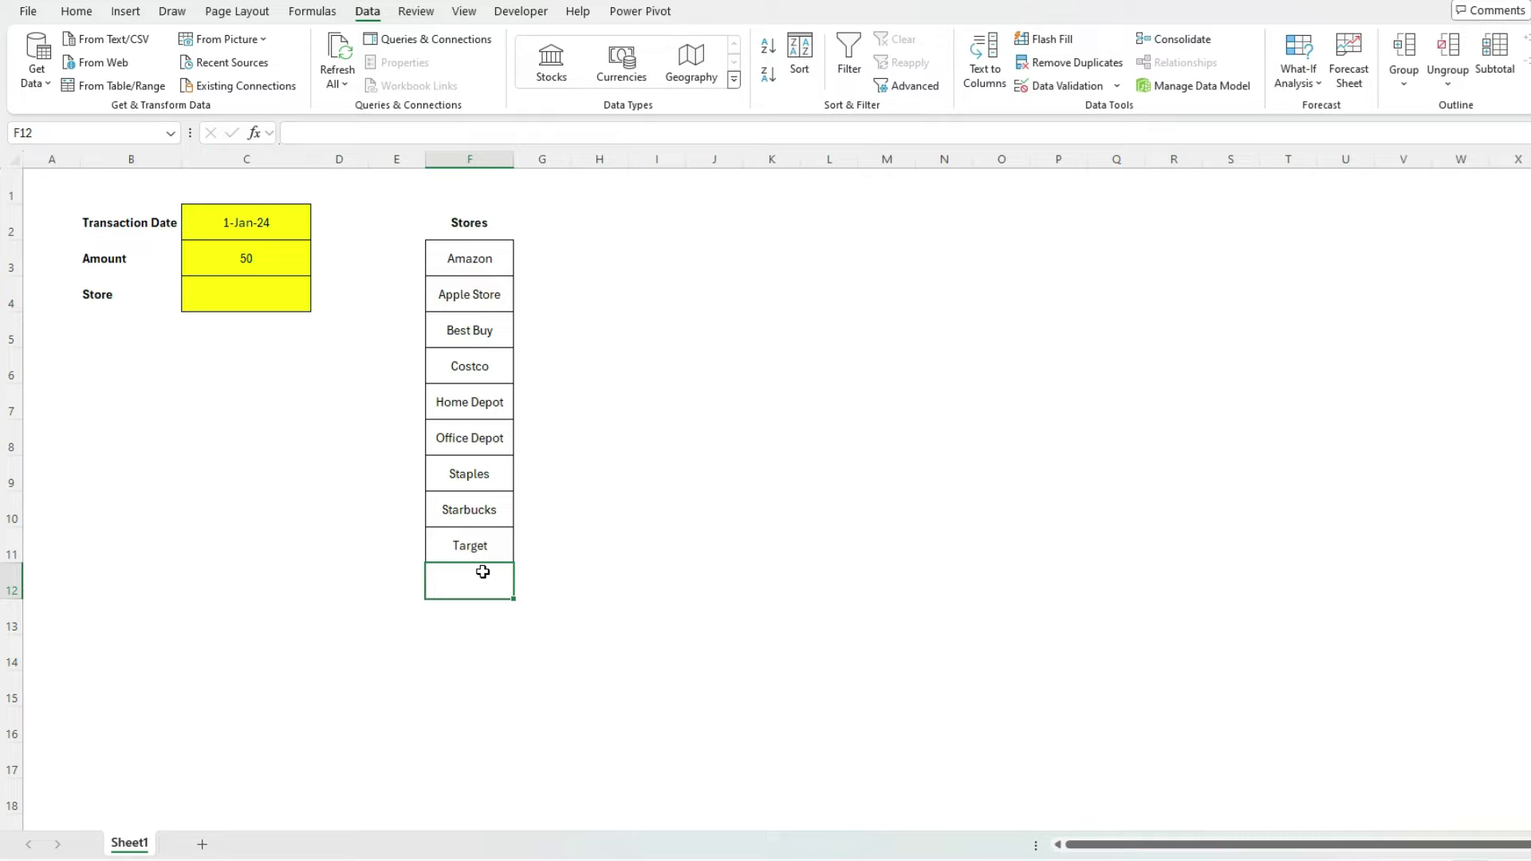
type("Walmart")
key("Return")
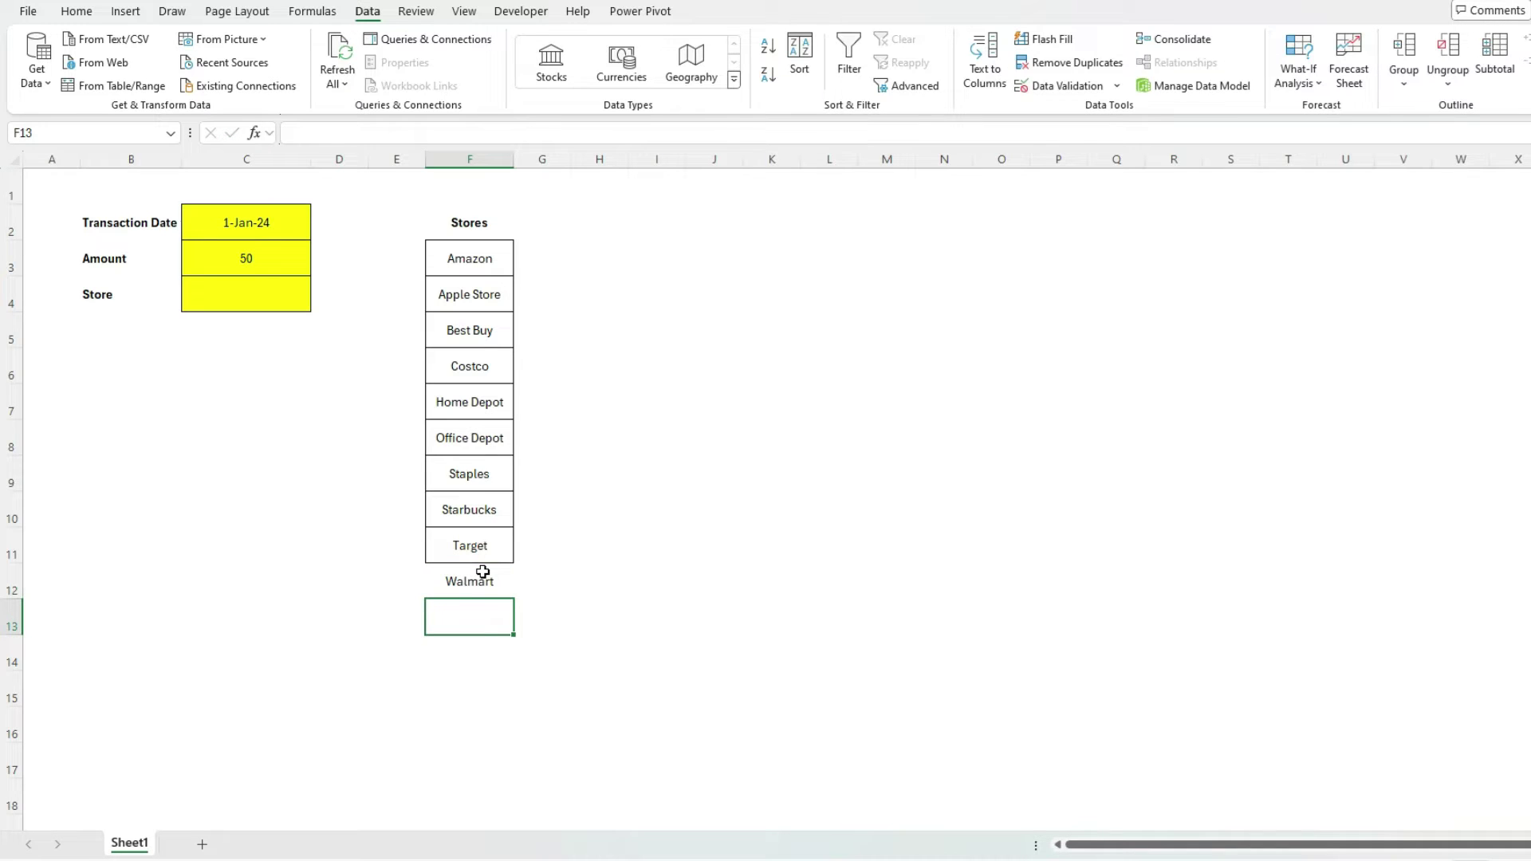
right_click(469, 435)
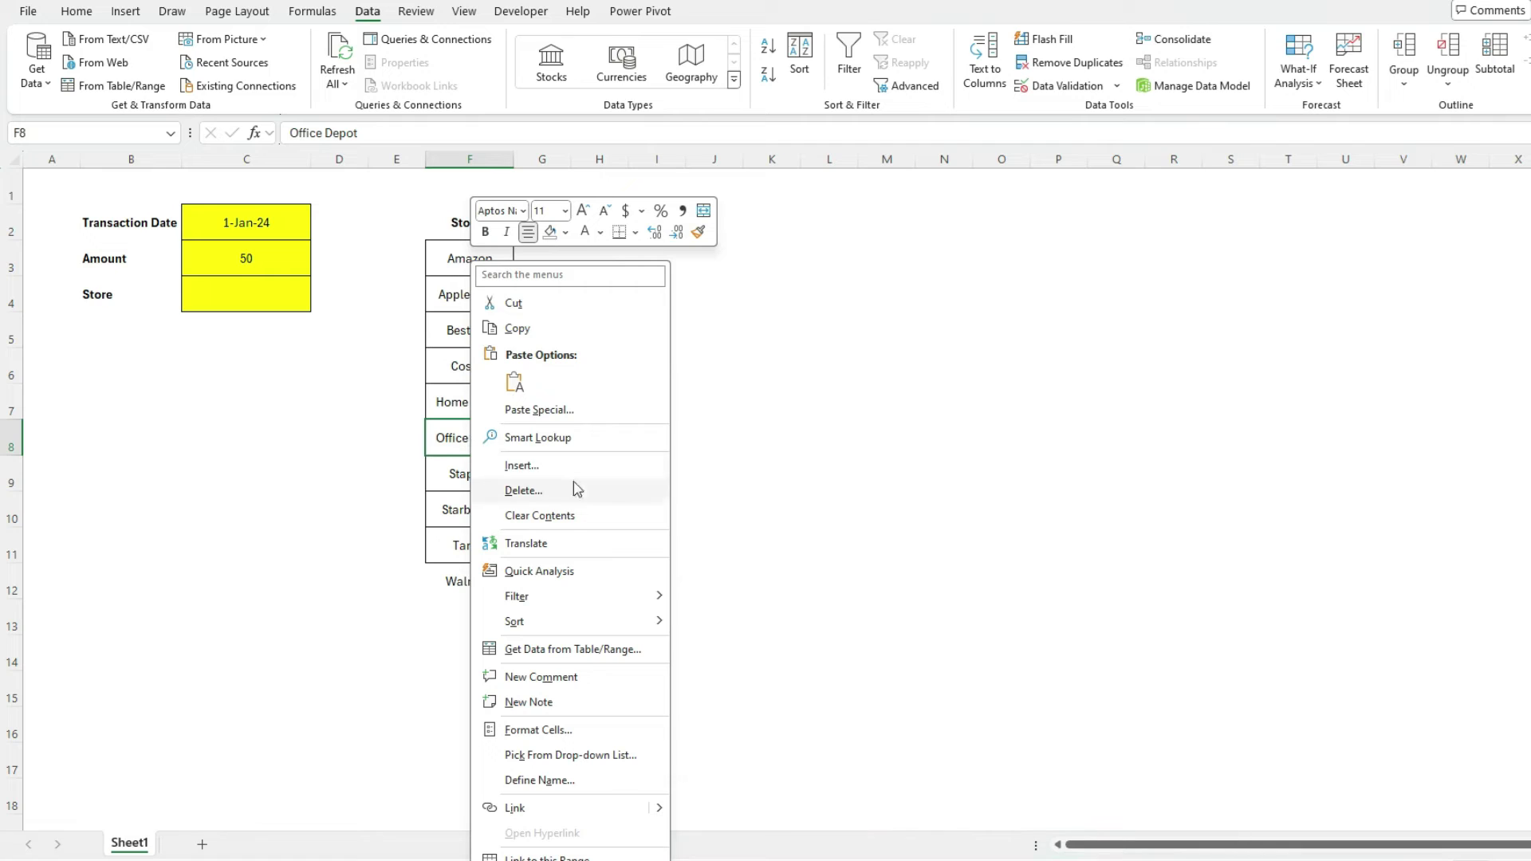
left_click(441, 438)
left_click(441, 438)
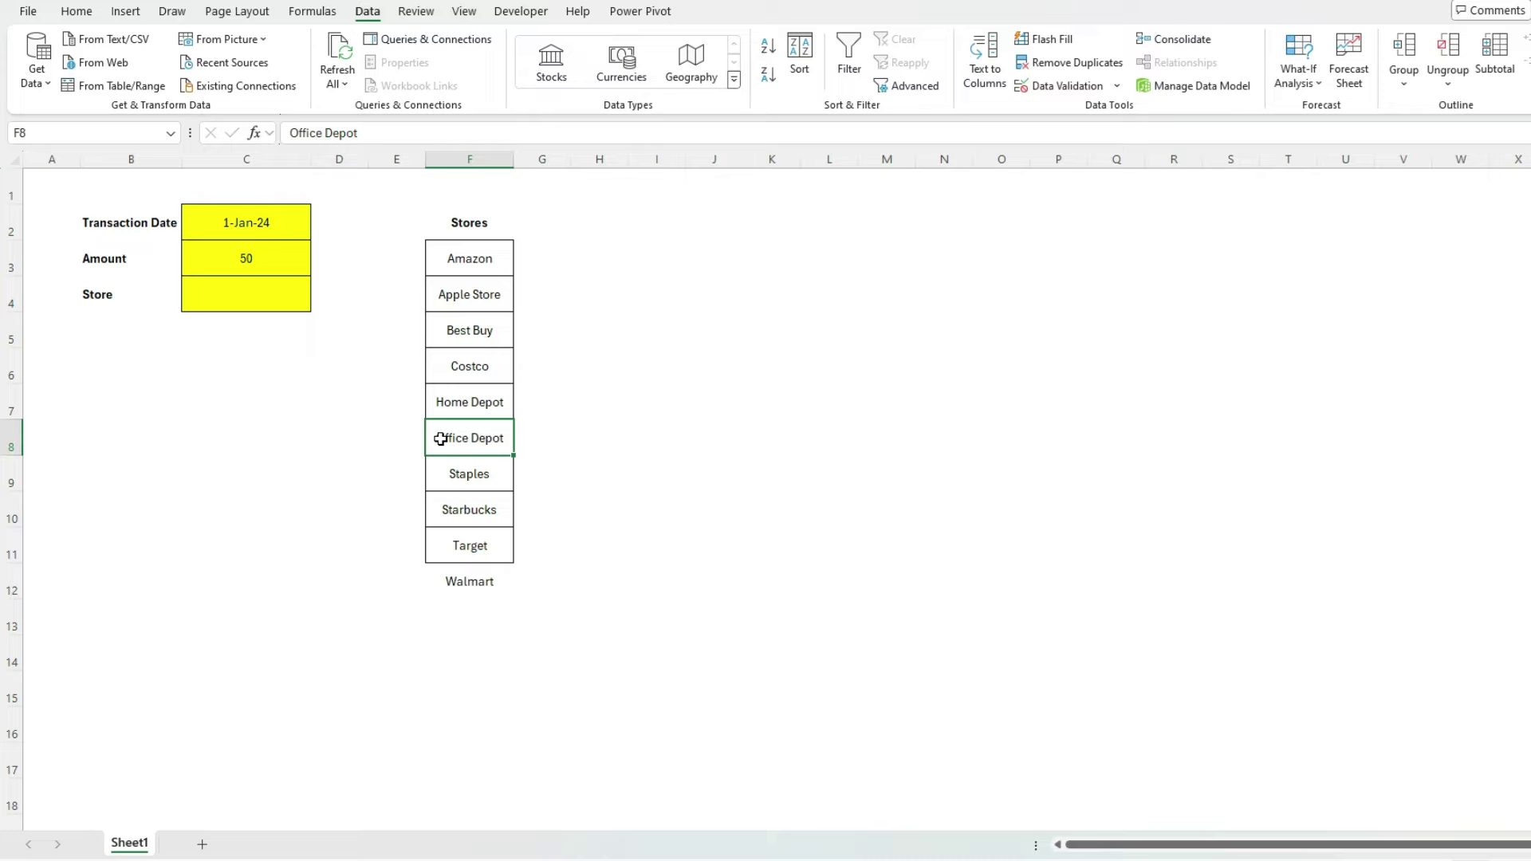
left_click(500, 569)
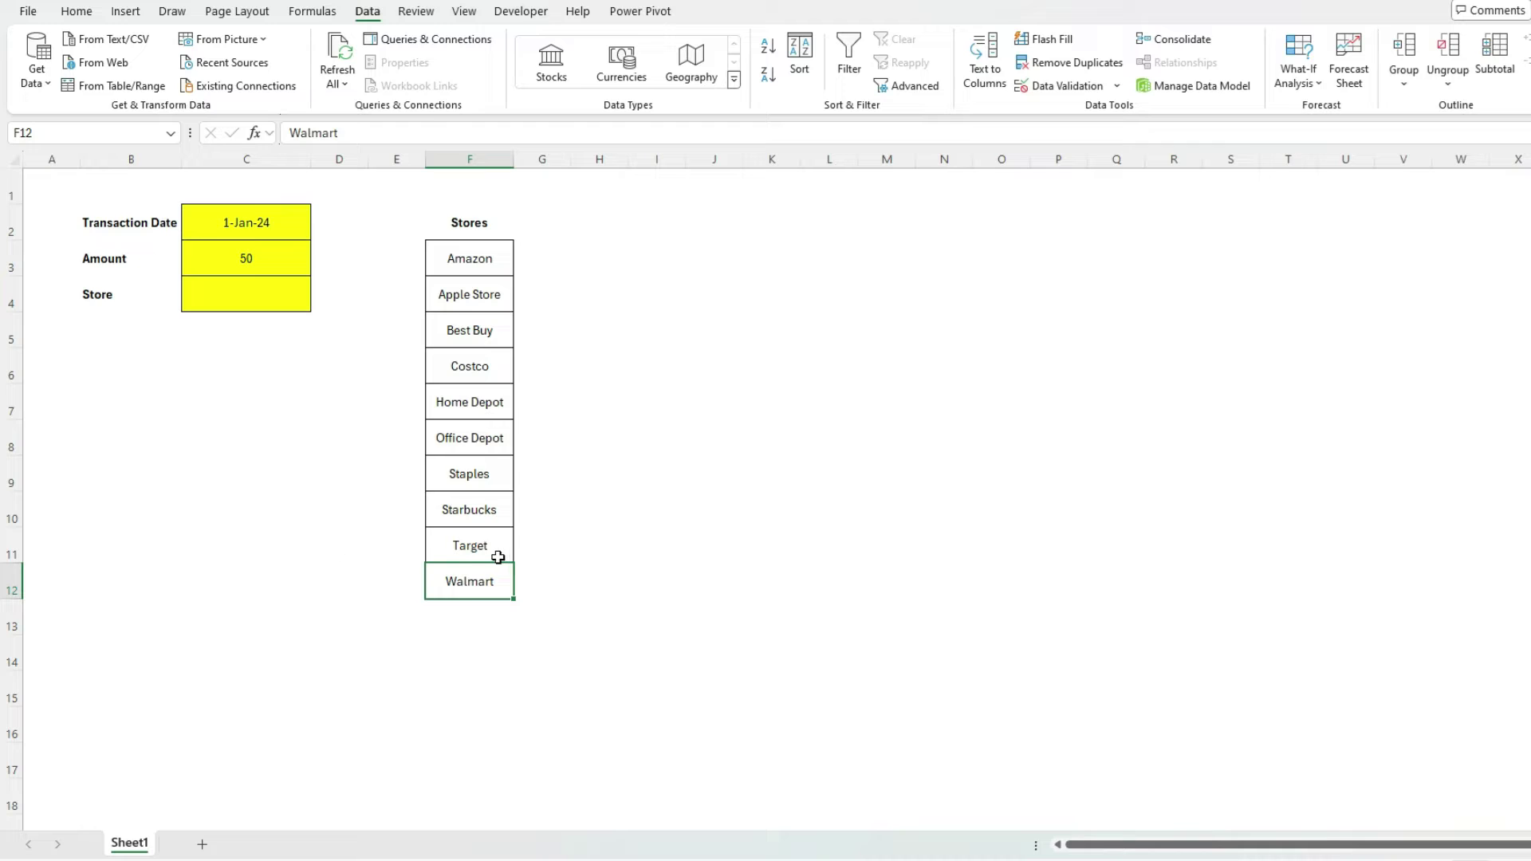
Insert a cell above Staples, shifting cells down, and enter Office Max in F9.
right_click(468, 474)
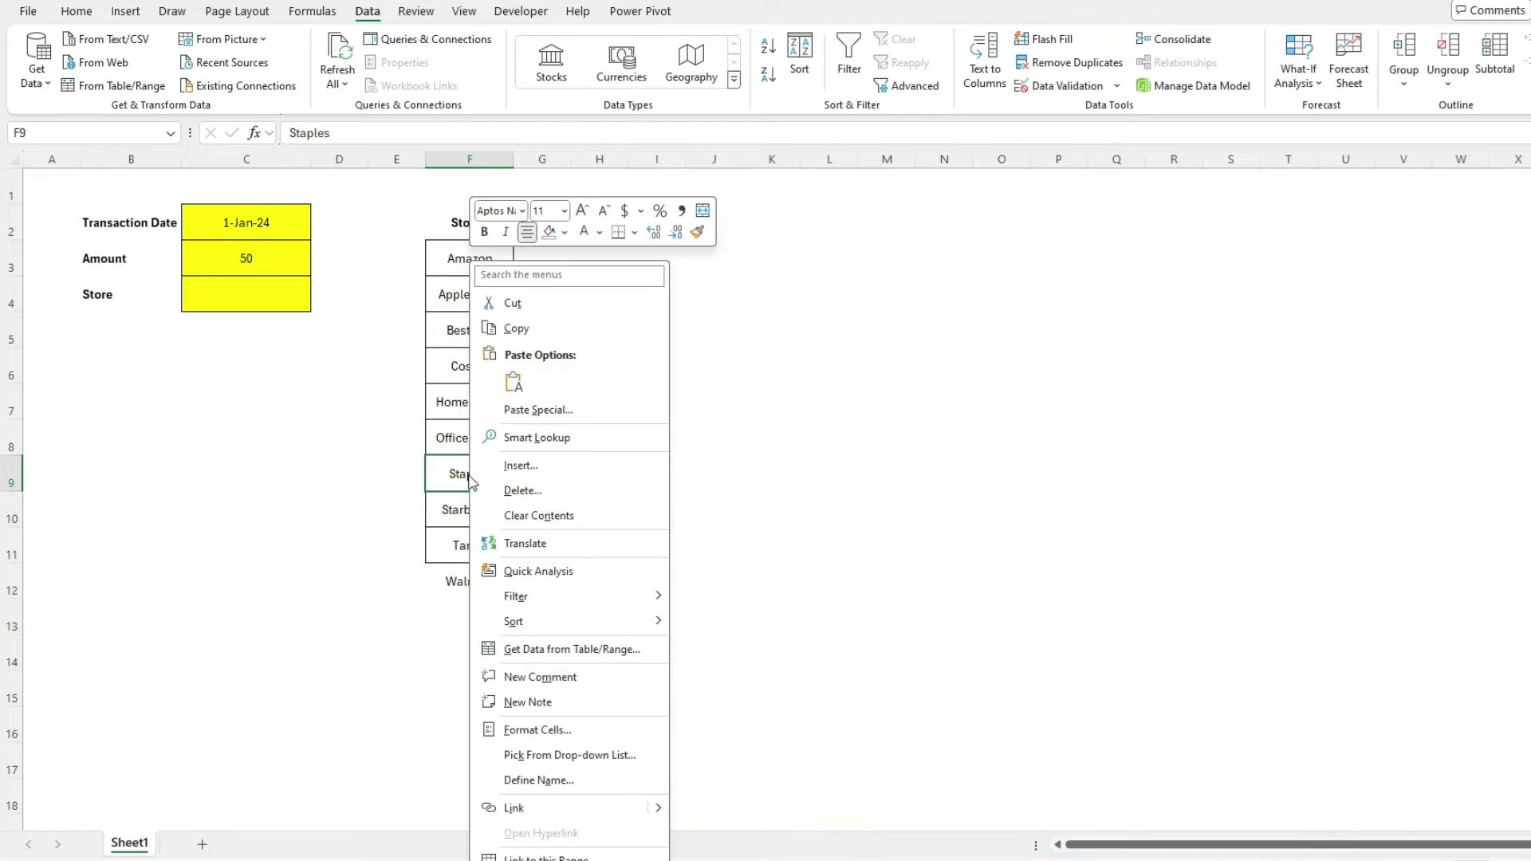
left_click(558, 458)
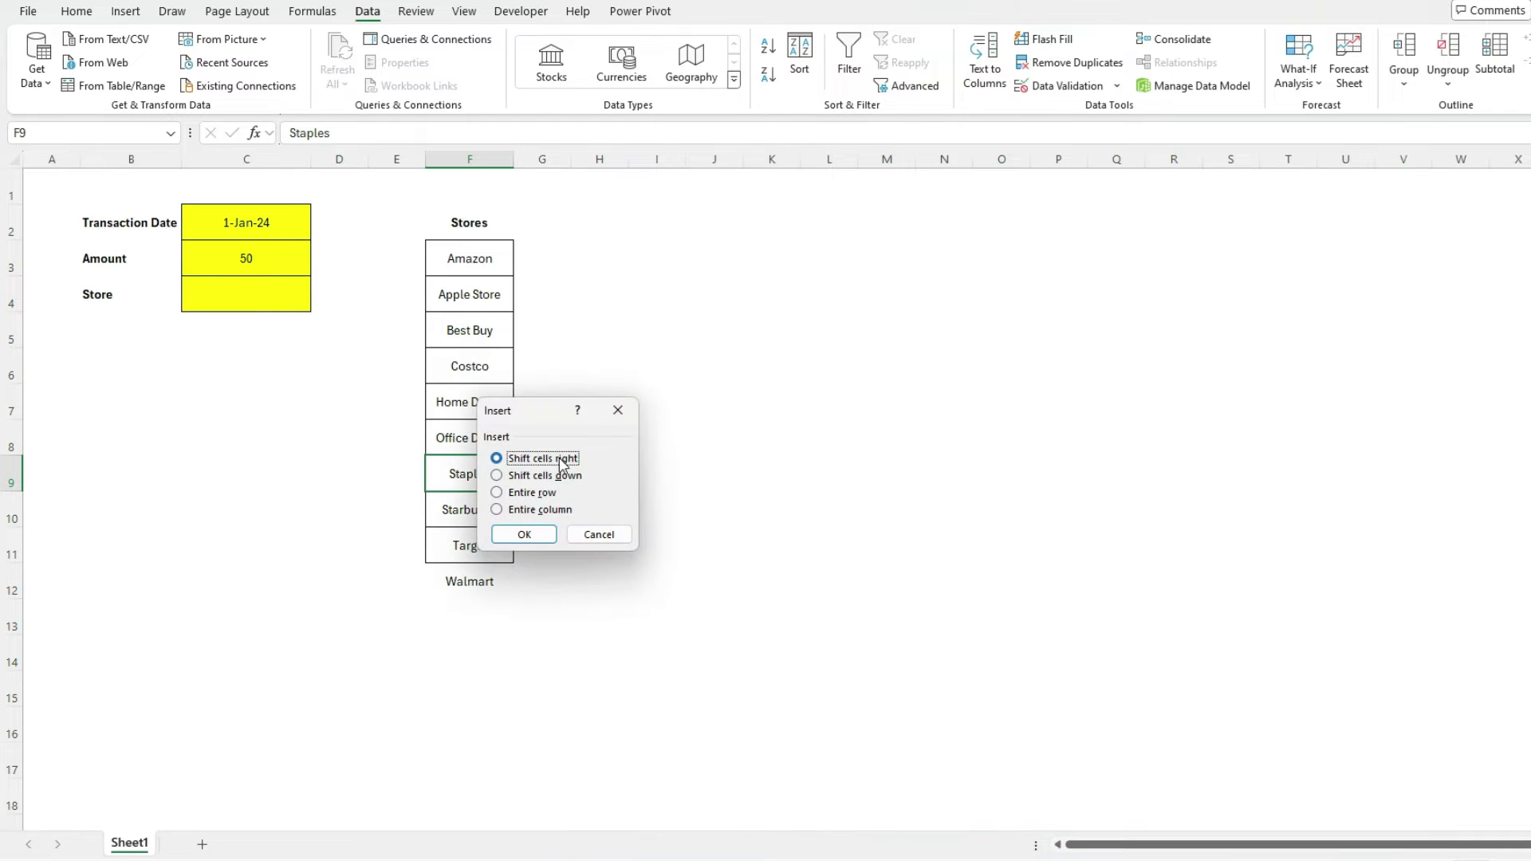
left_click(544, 476)
double_click(561, 477)
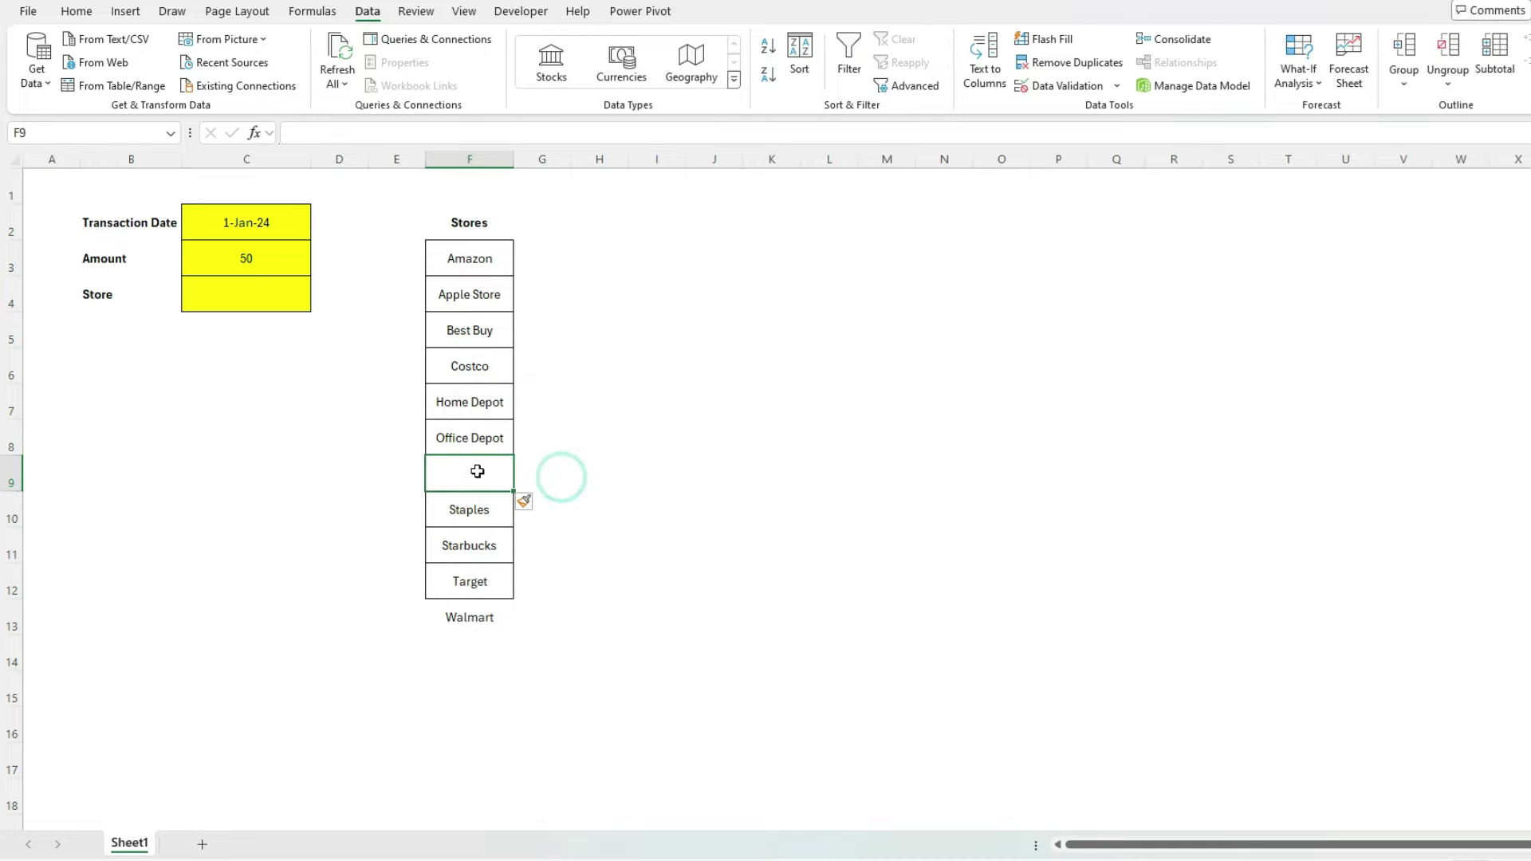
type("Office Max")
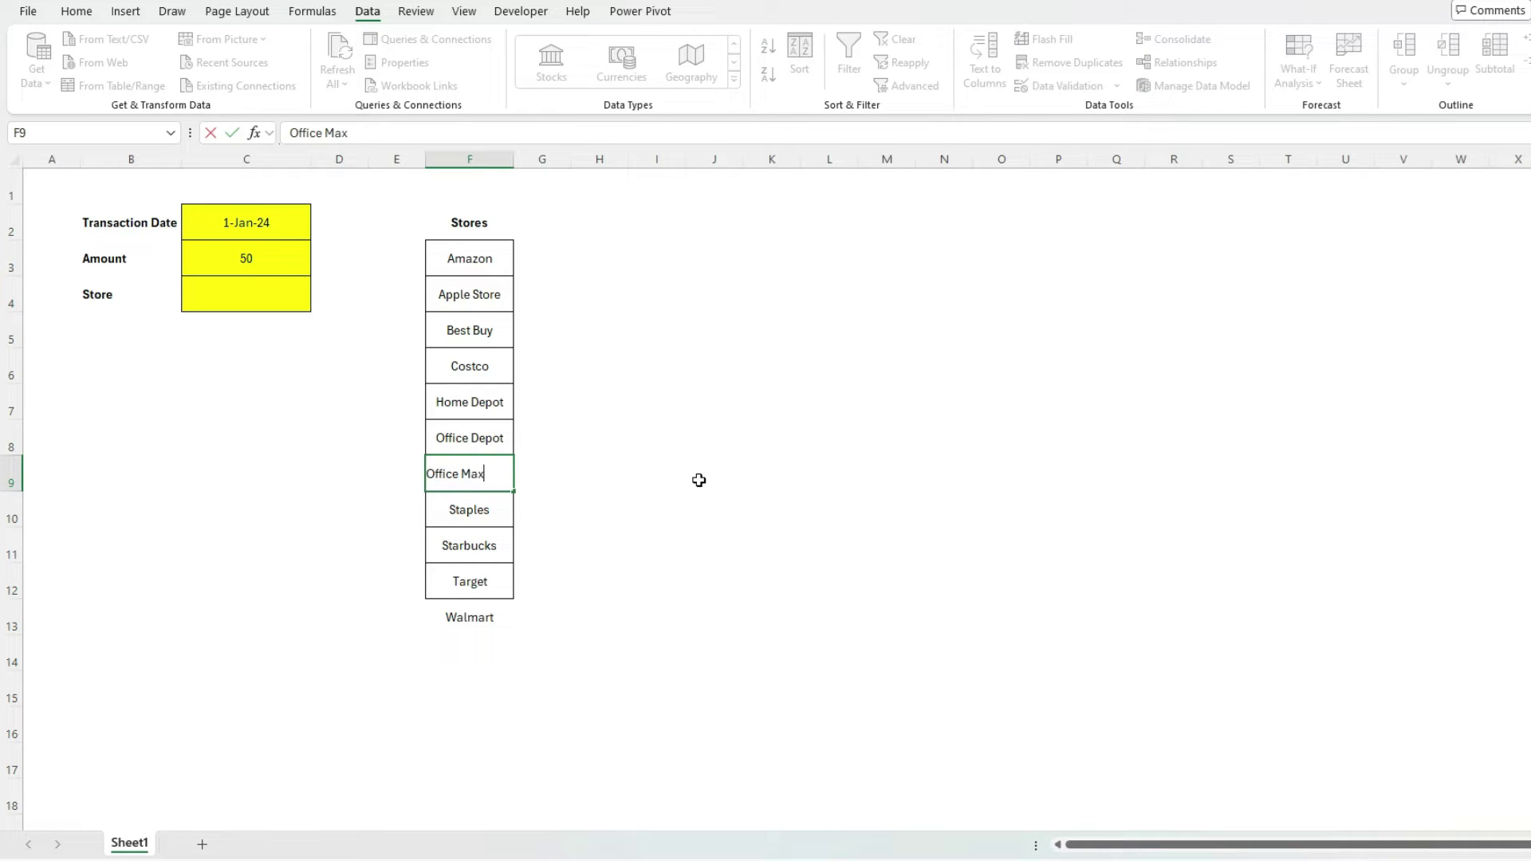
key("Return")
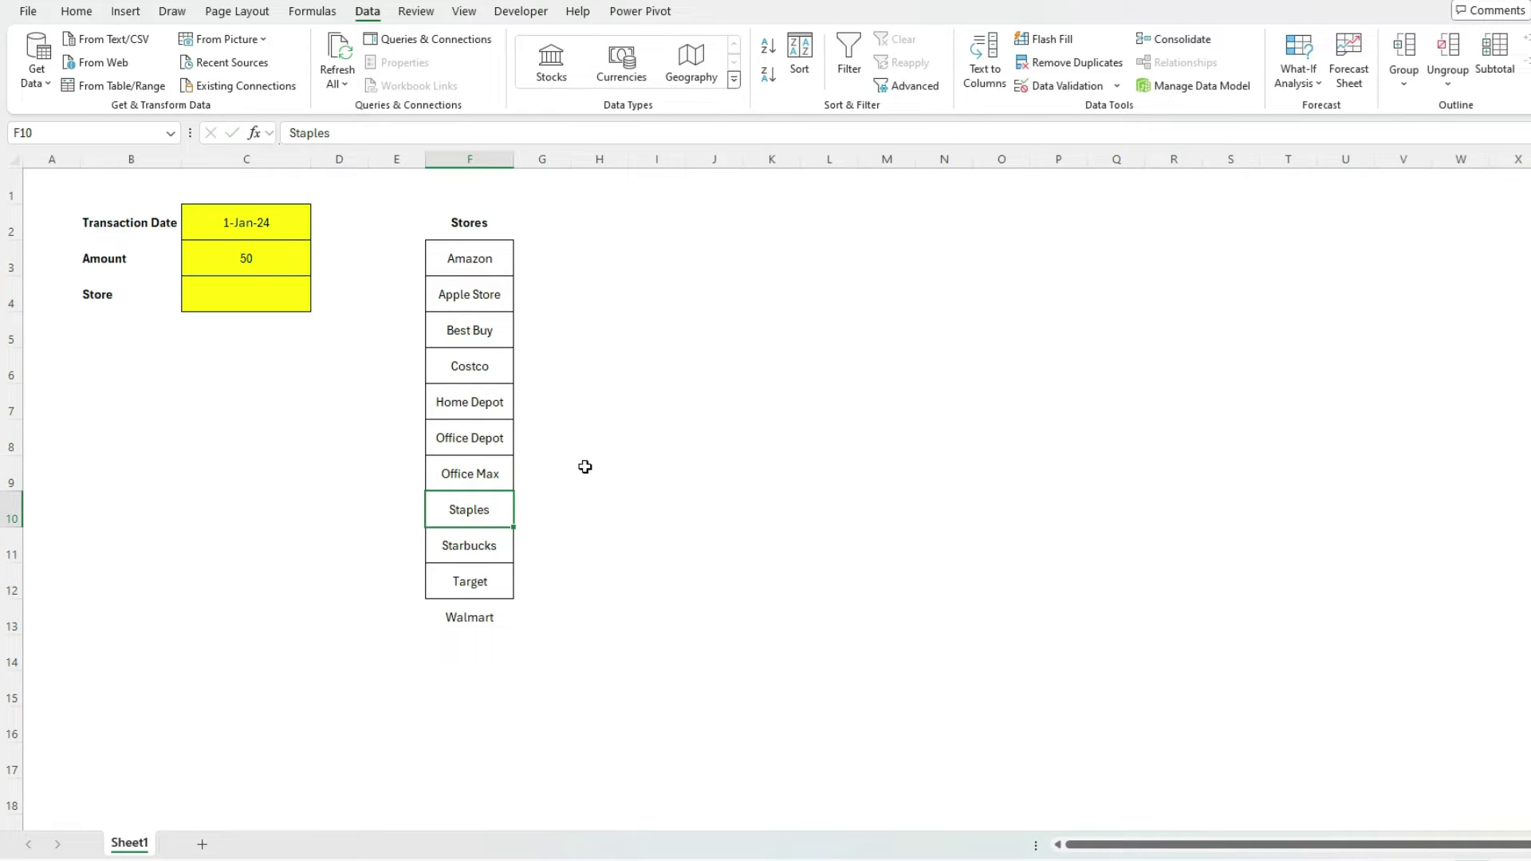
Check C4's store drop-down list, then select Walmart in F13.
left_click(267, 284)
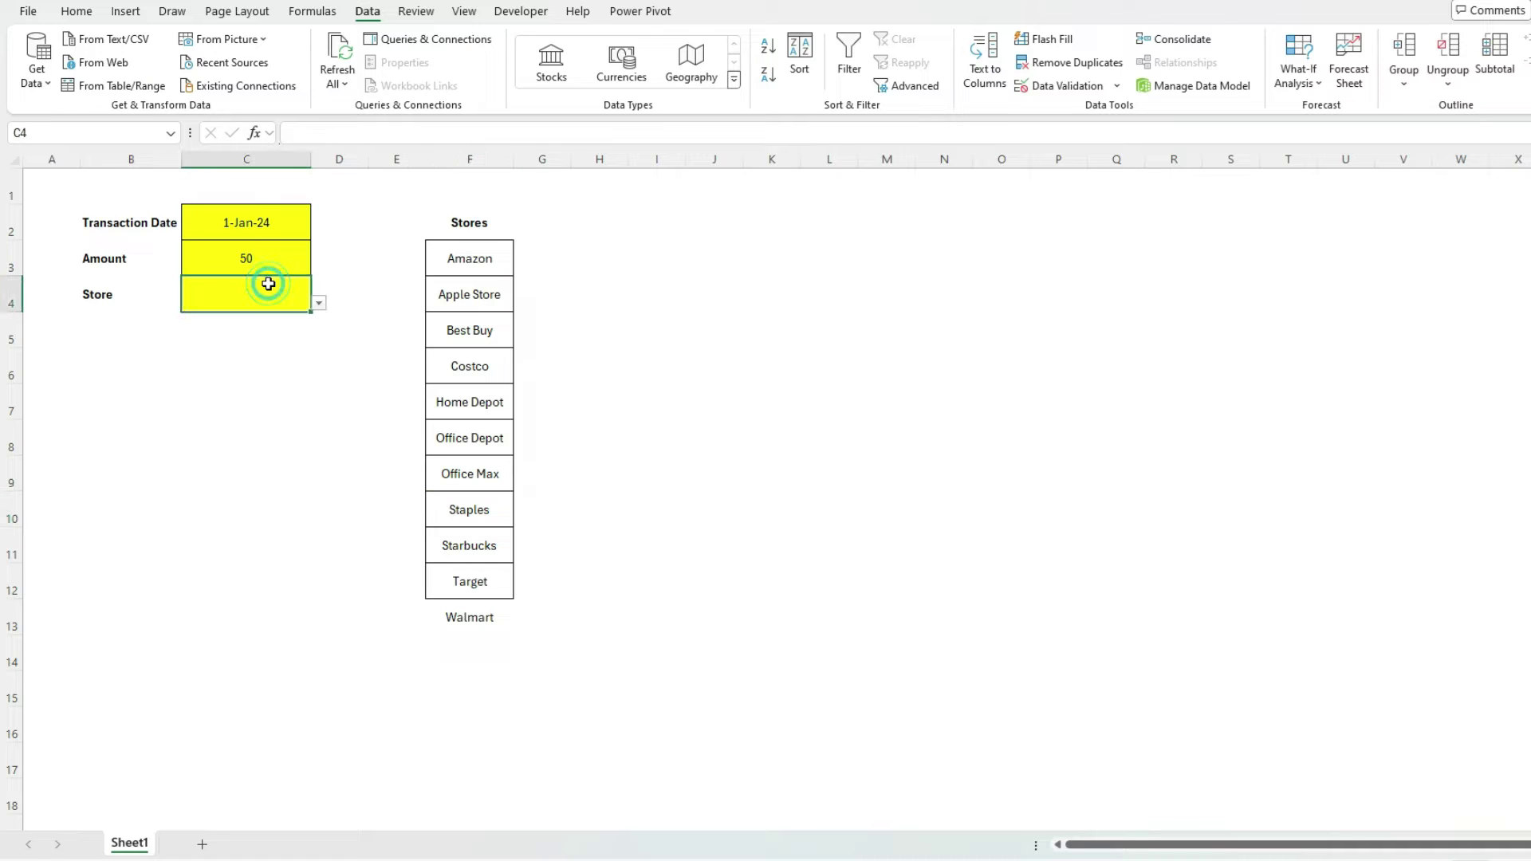
left_click(319, 303)
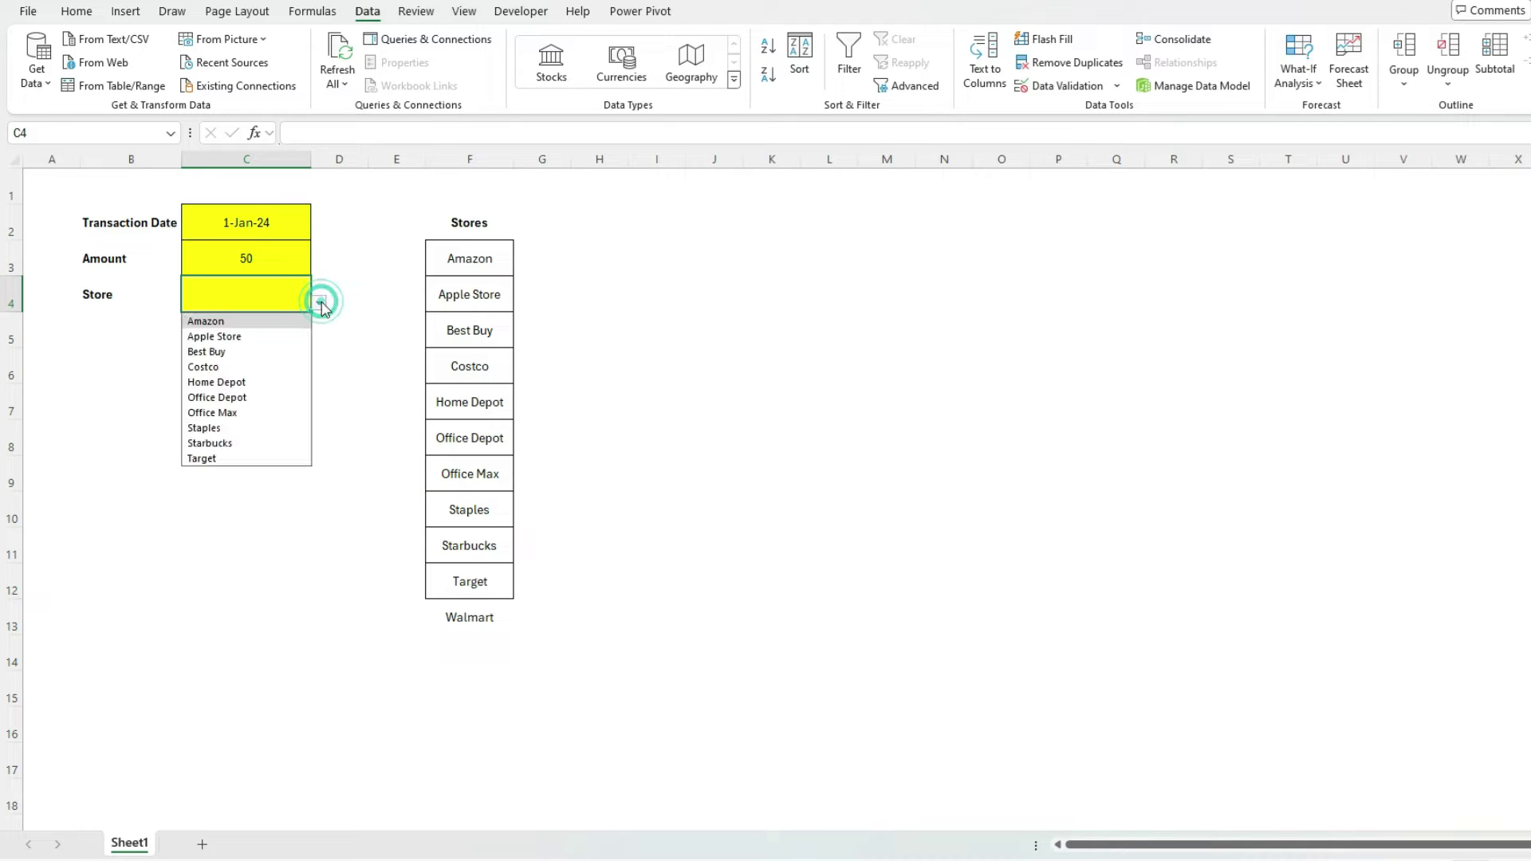
left_click(467, 608)
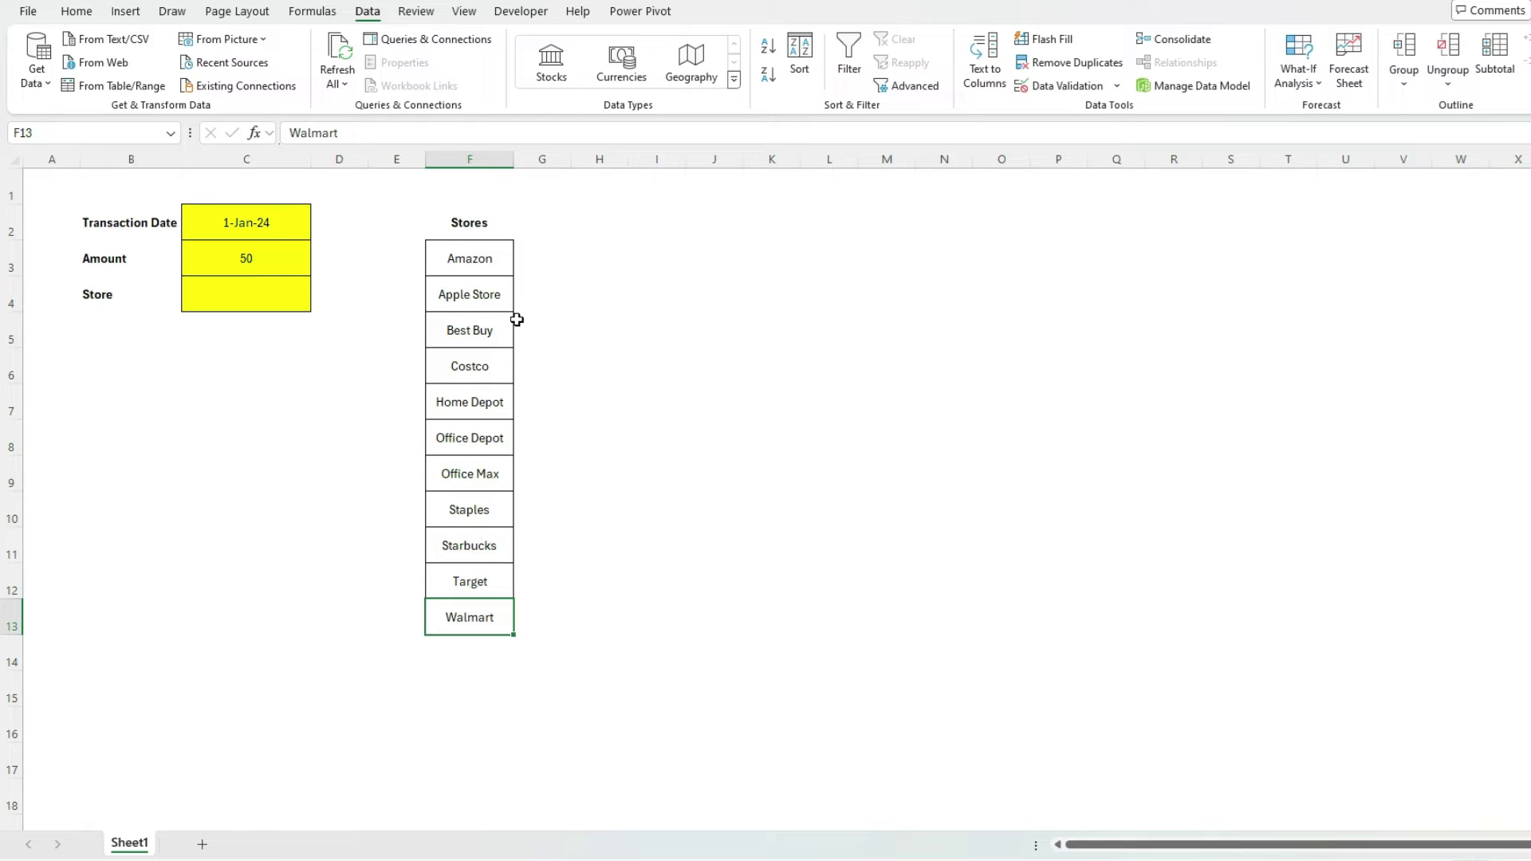
Convert the Stores list F2:F13 into an Excel table with headers, then select C4.
left_click(490, 298)
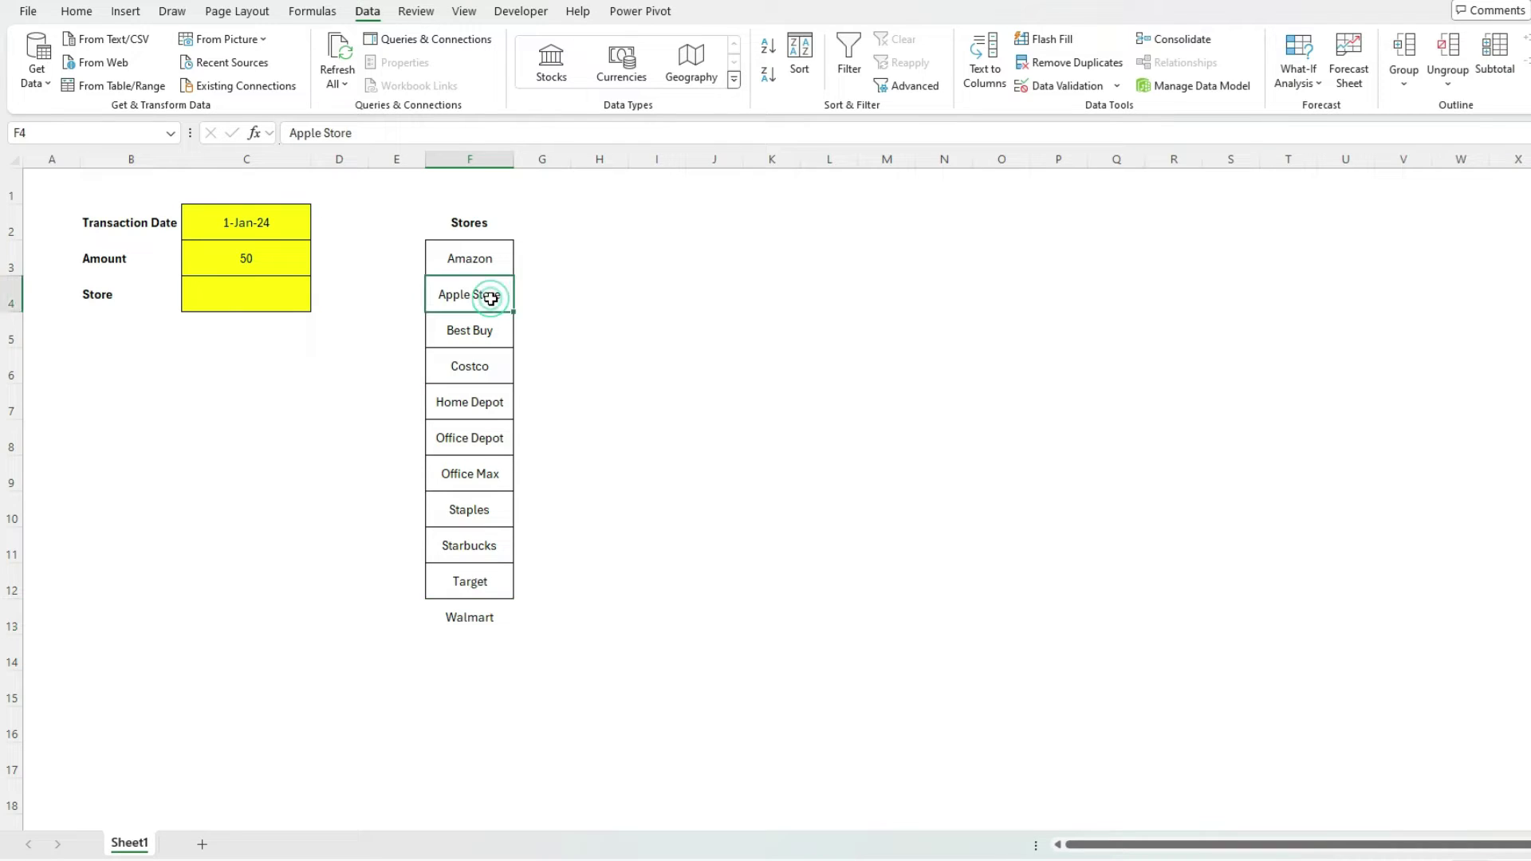
left_click(125, 12)
left_click(170, 58)
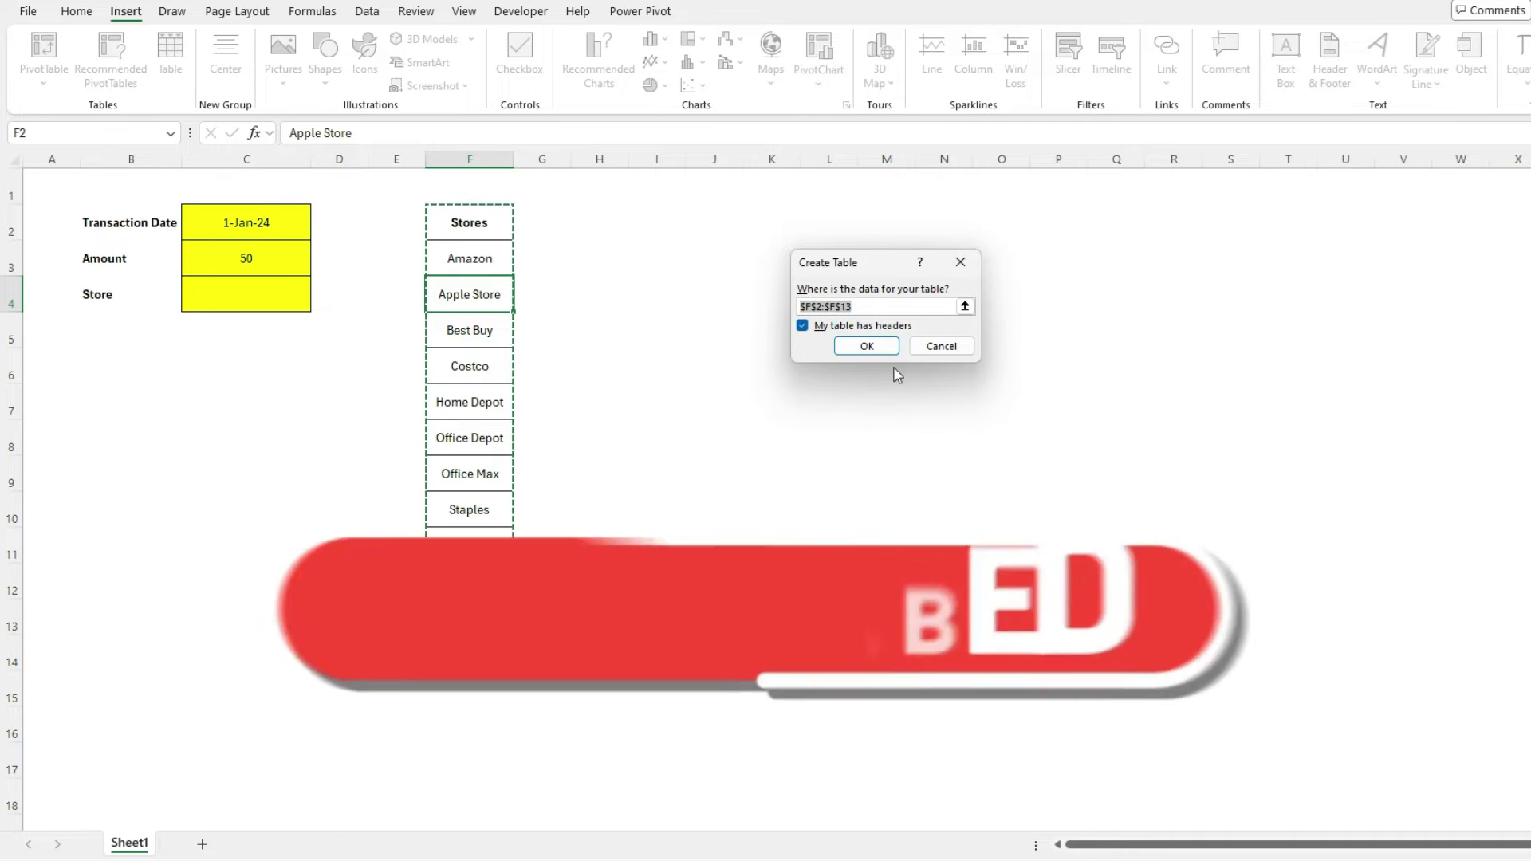
left_click(877, 342)
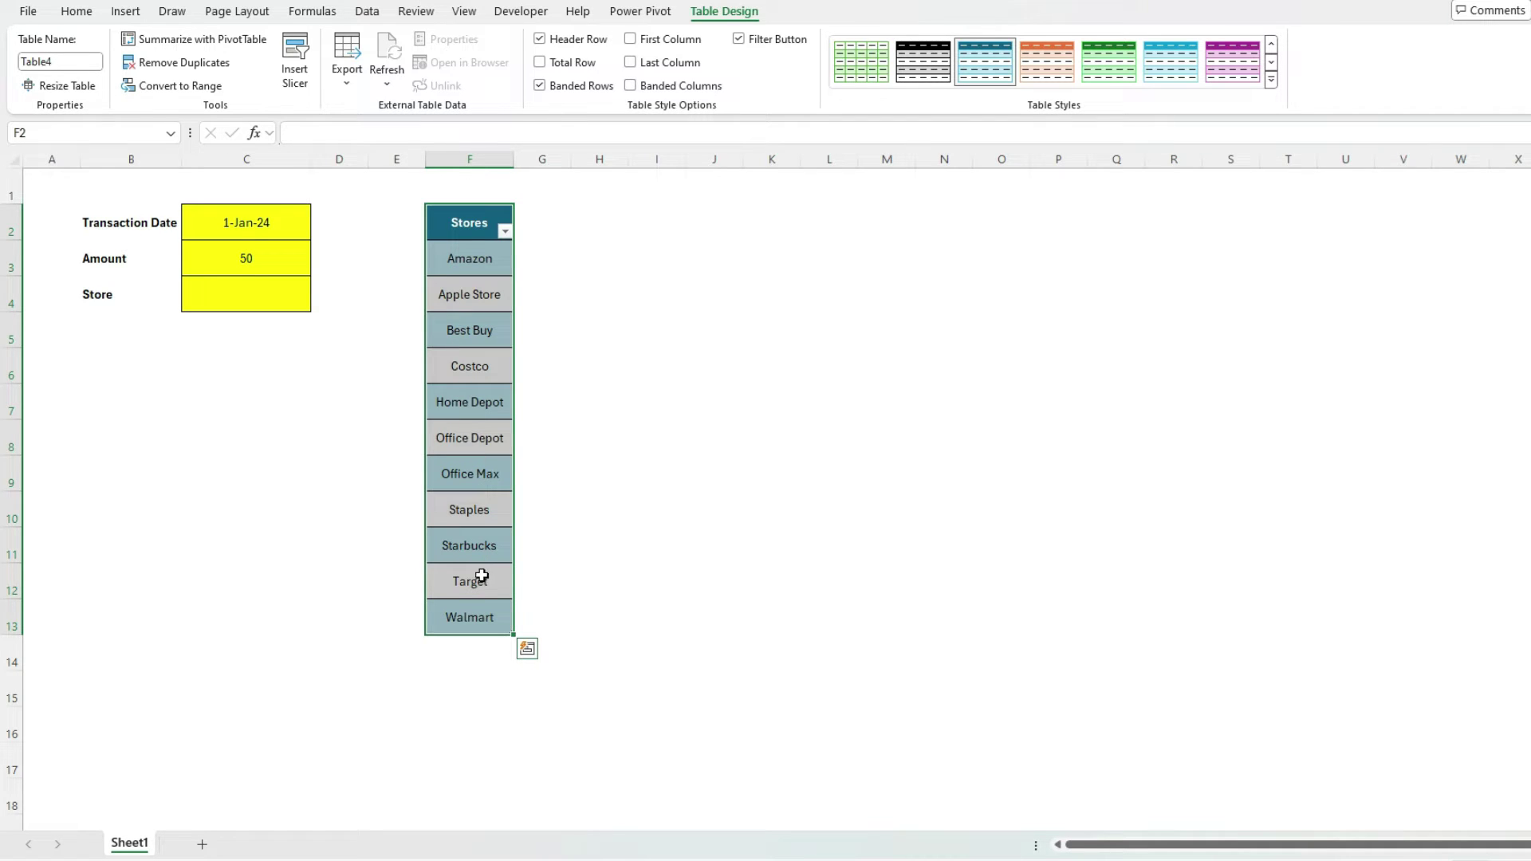
left_click(256, 293)
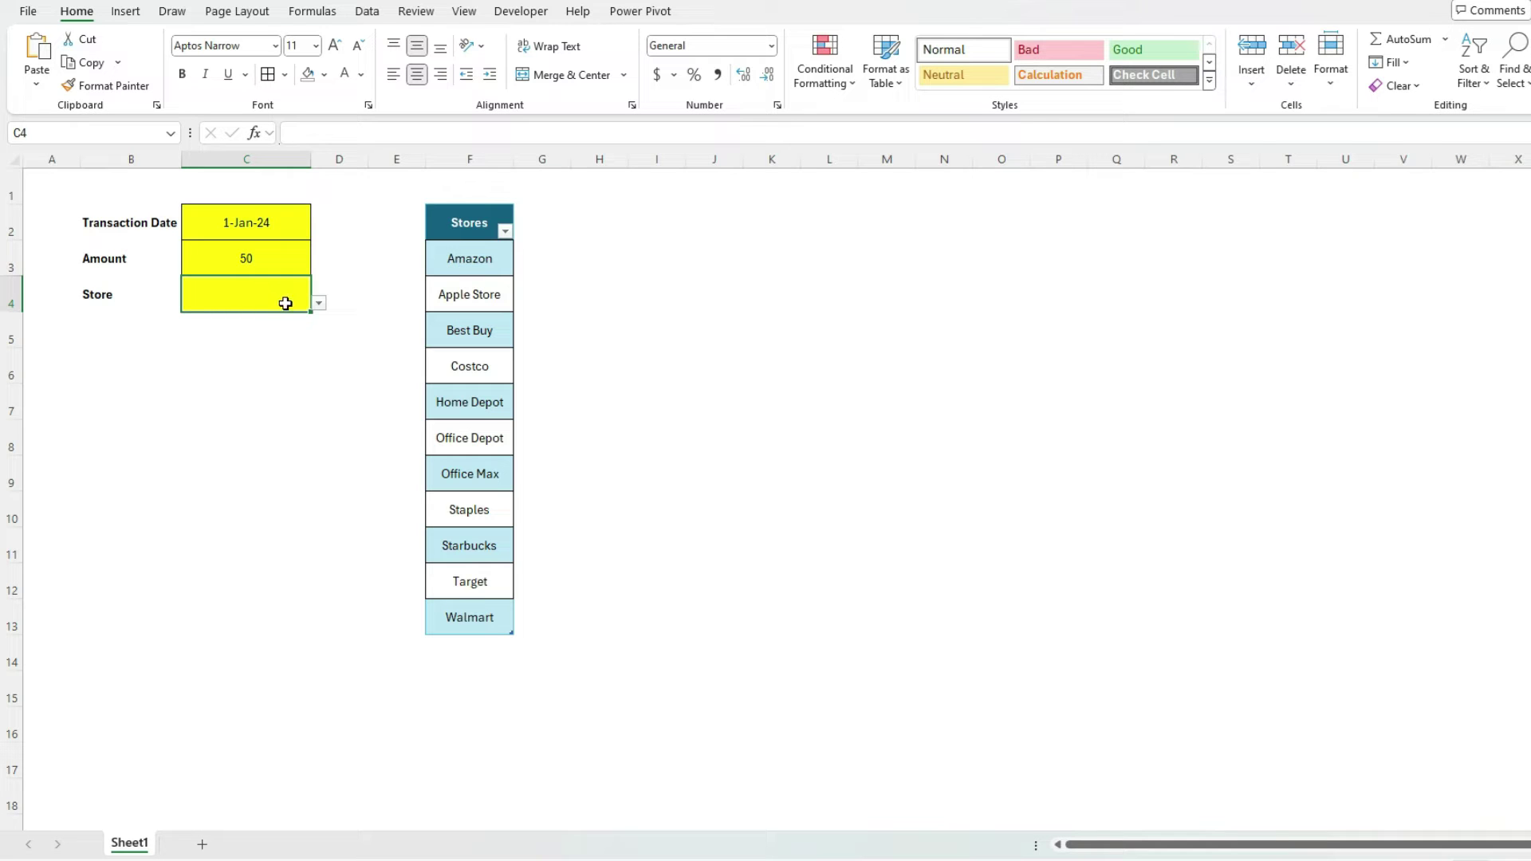
left_click(360, 12)
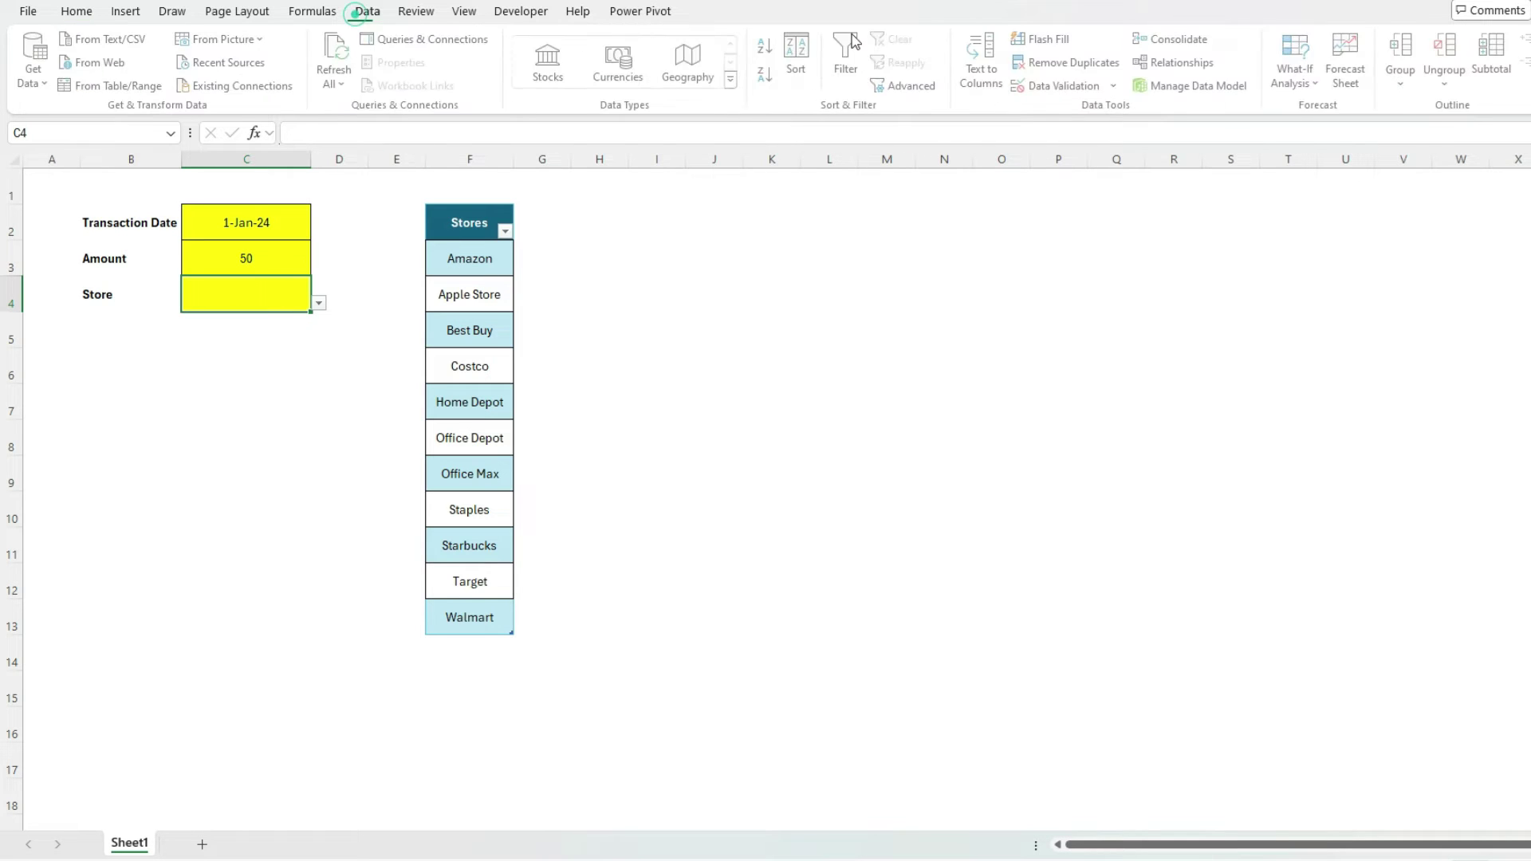
Clear C4's existing validation rule and test a =Table4[Stores] reference, then cancel it.
left_click(1020, 86)
left_click(748, 399)
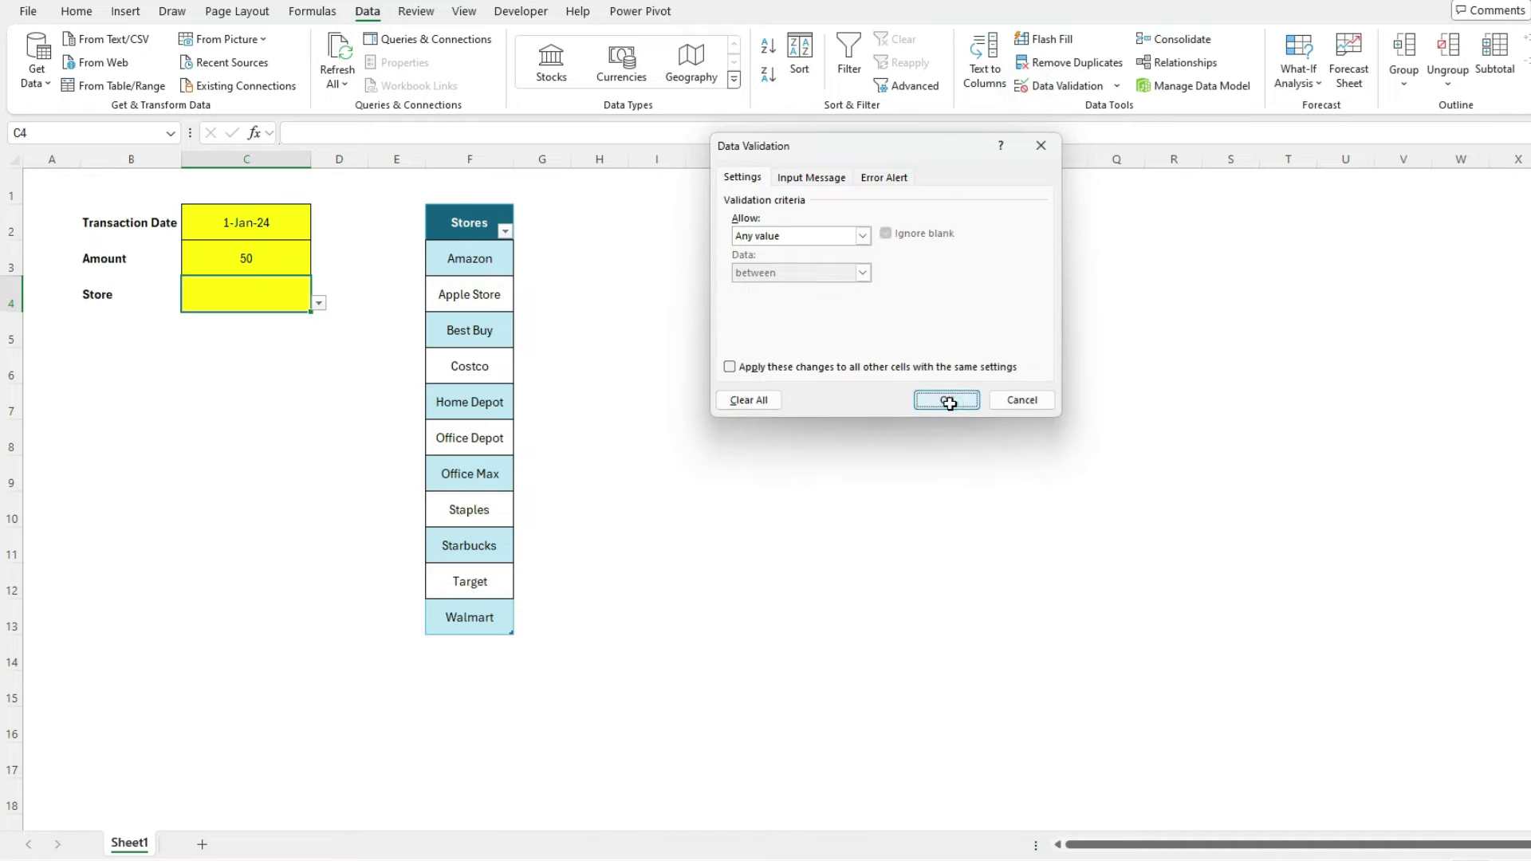
left_click(946, 399)
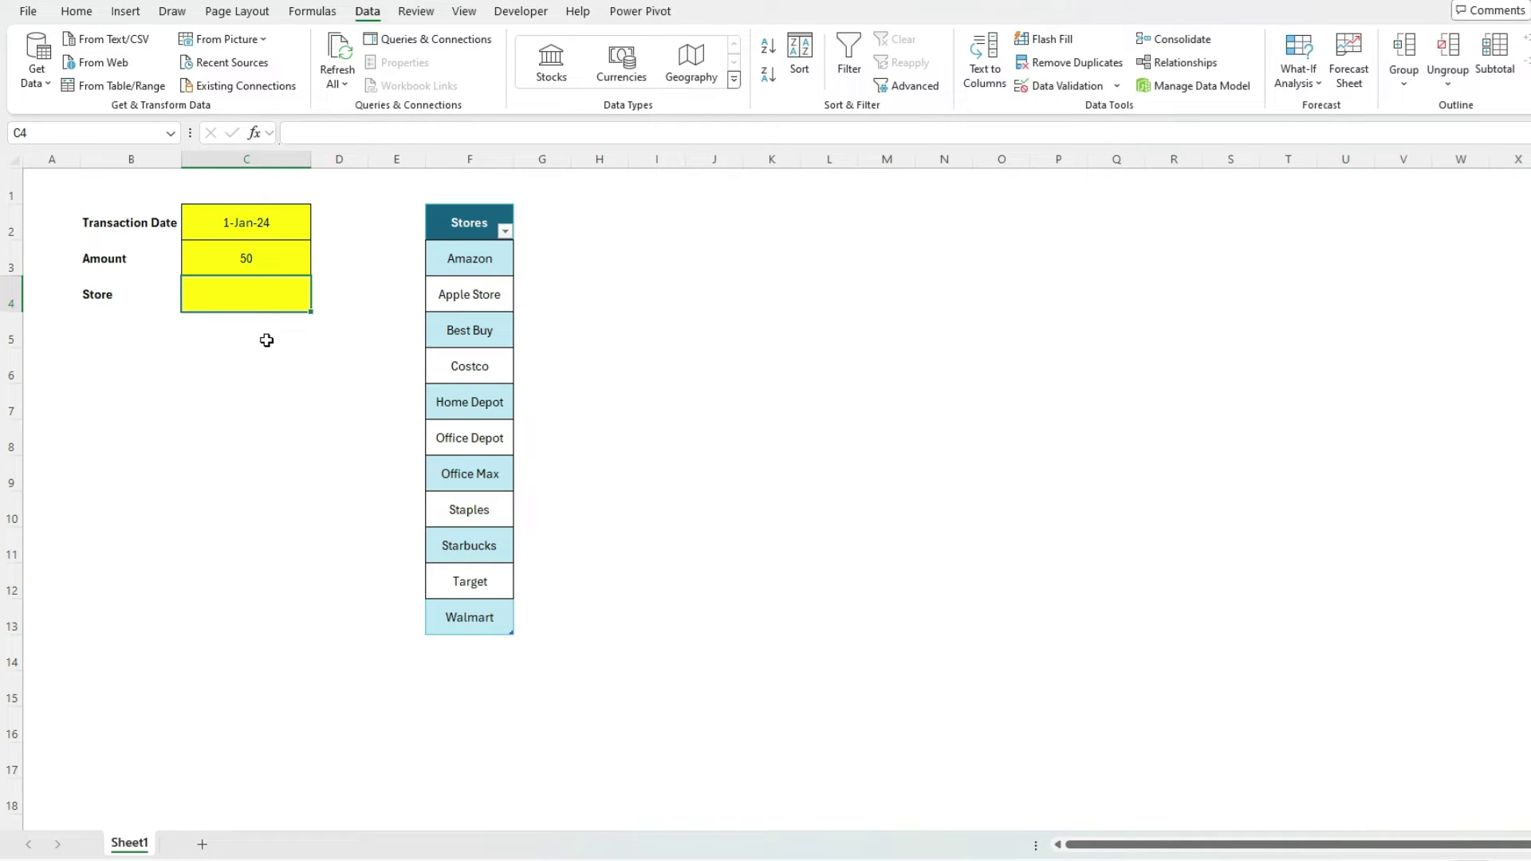
type("=")
left_click(472, 206)
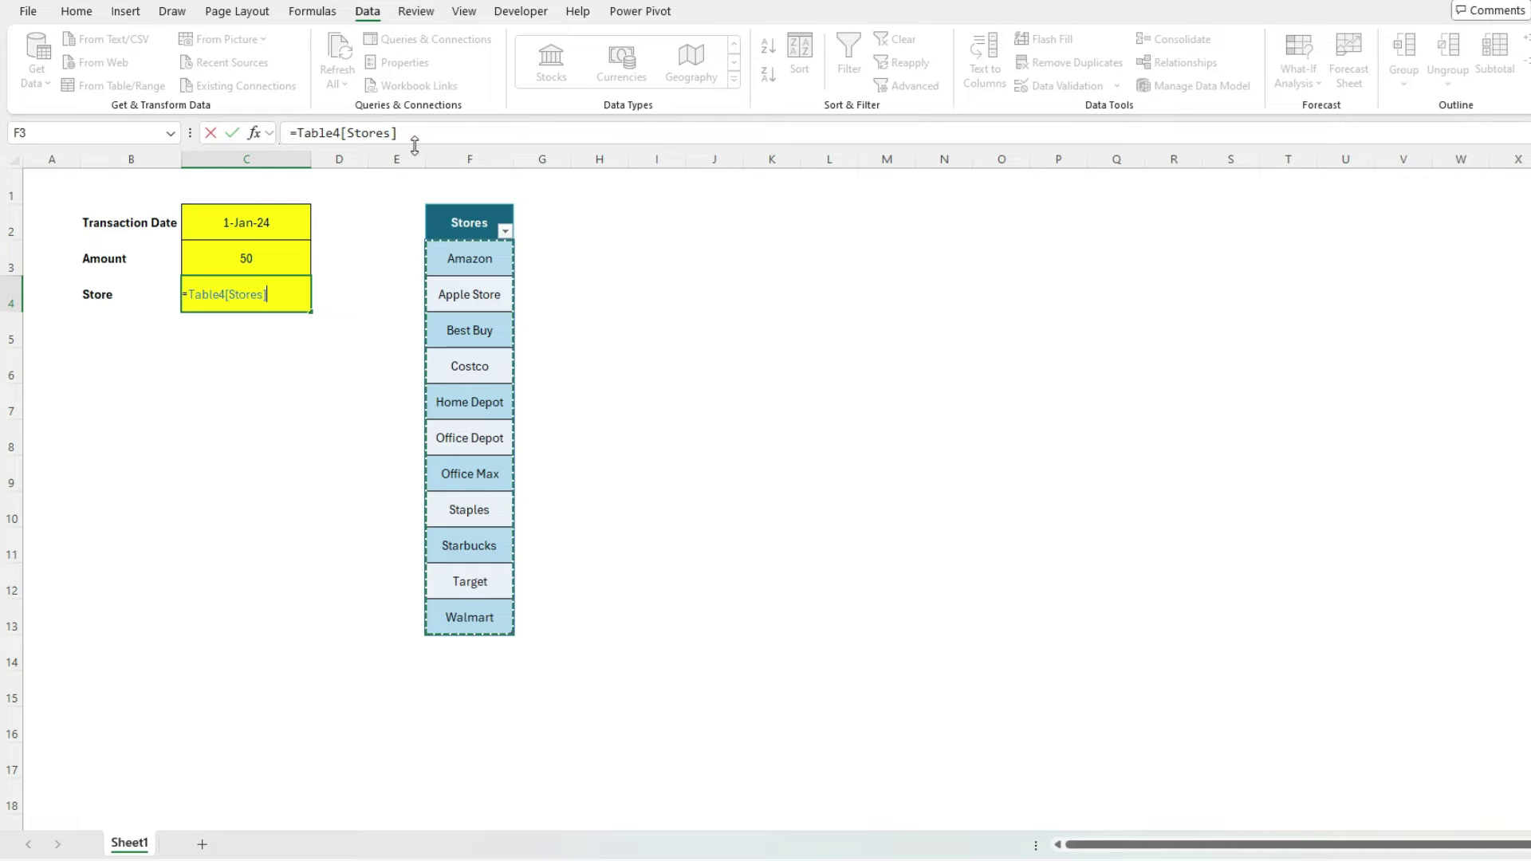
key("Escape")
Rename the store table from Table4 to tableStores.
left_click(471, 260)
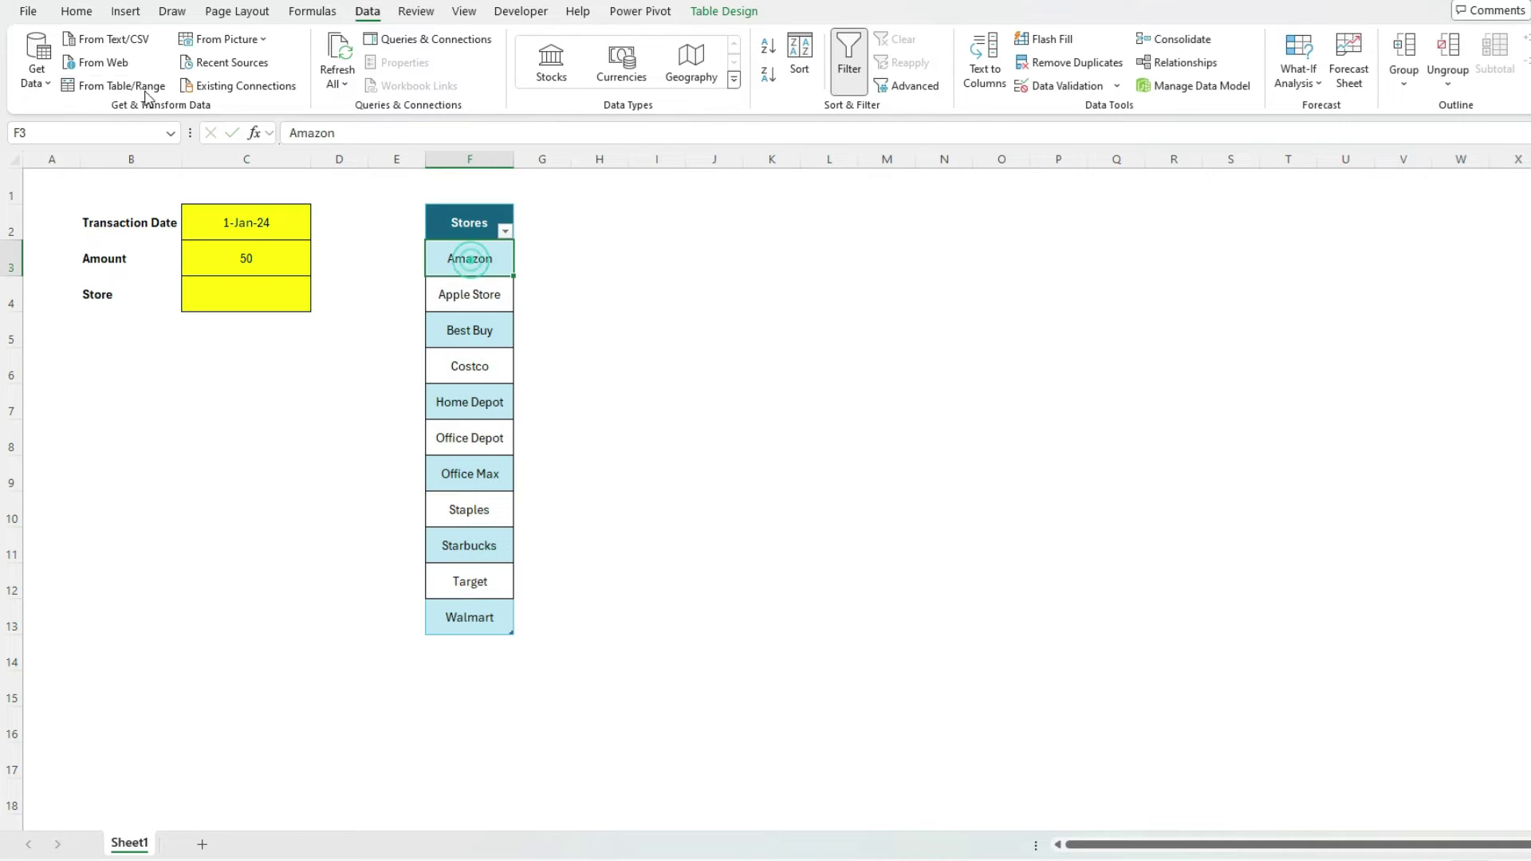
left_click(722, 12)
left_click(73, 65)
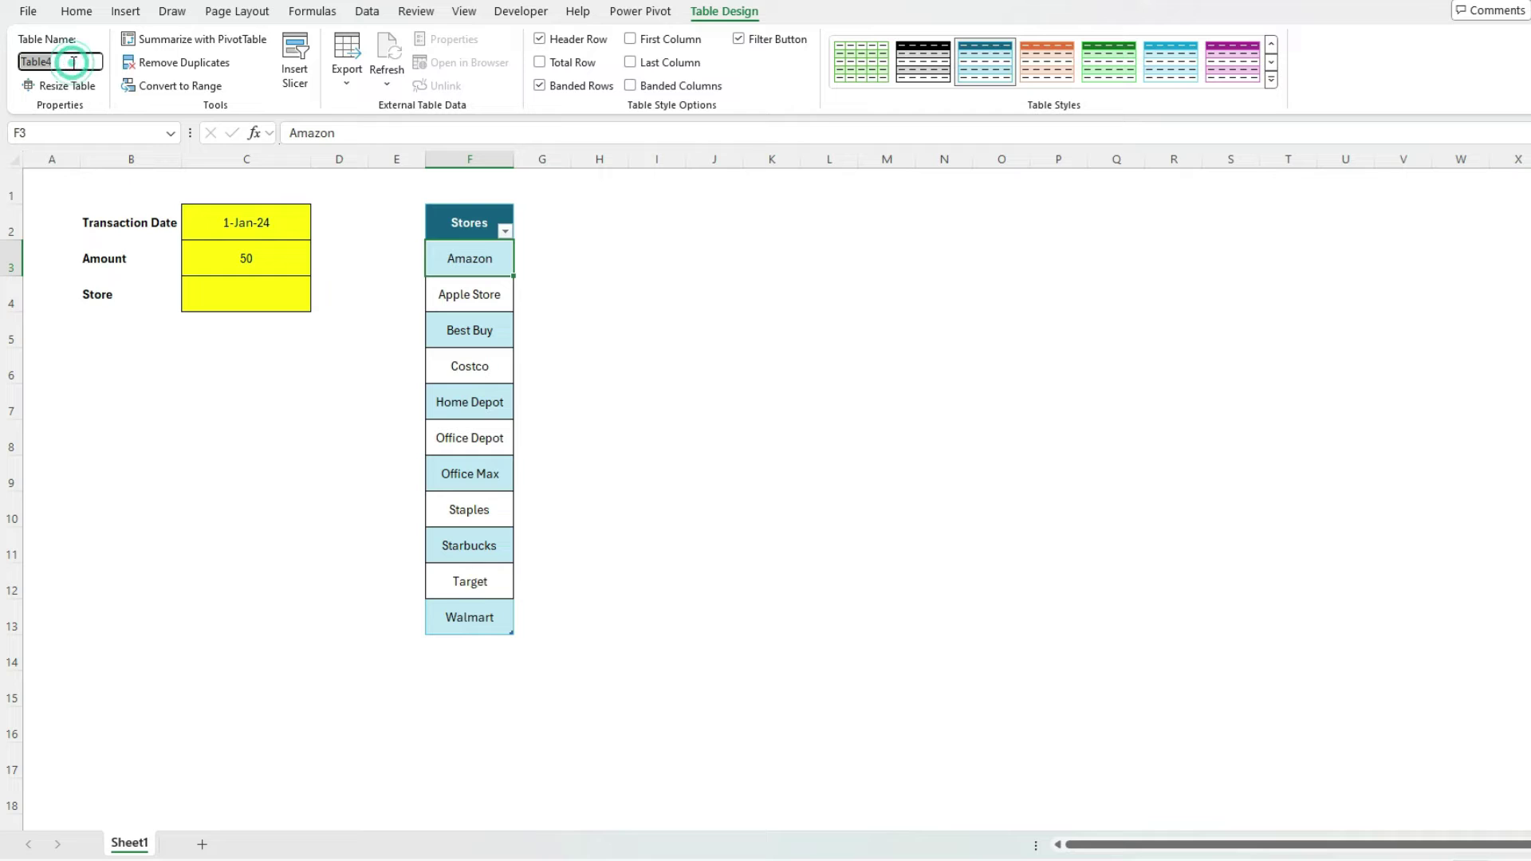
type("tableS")
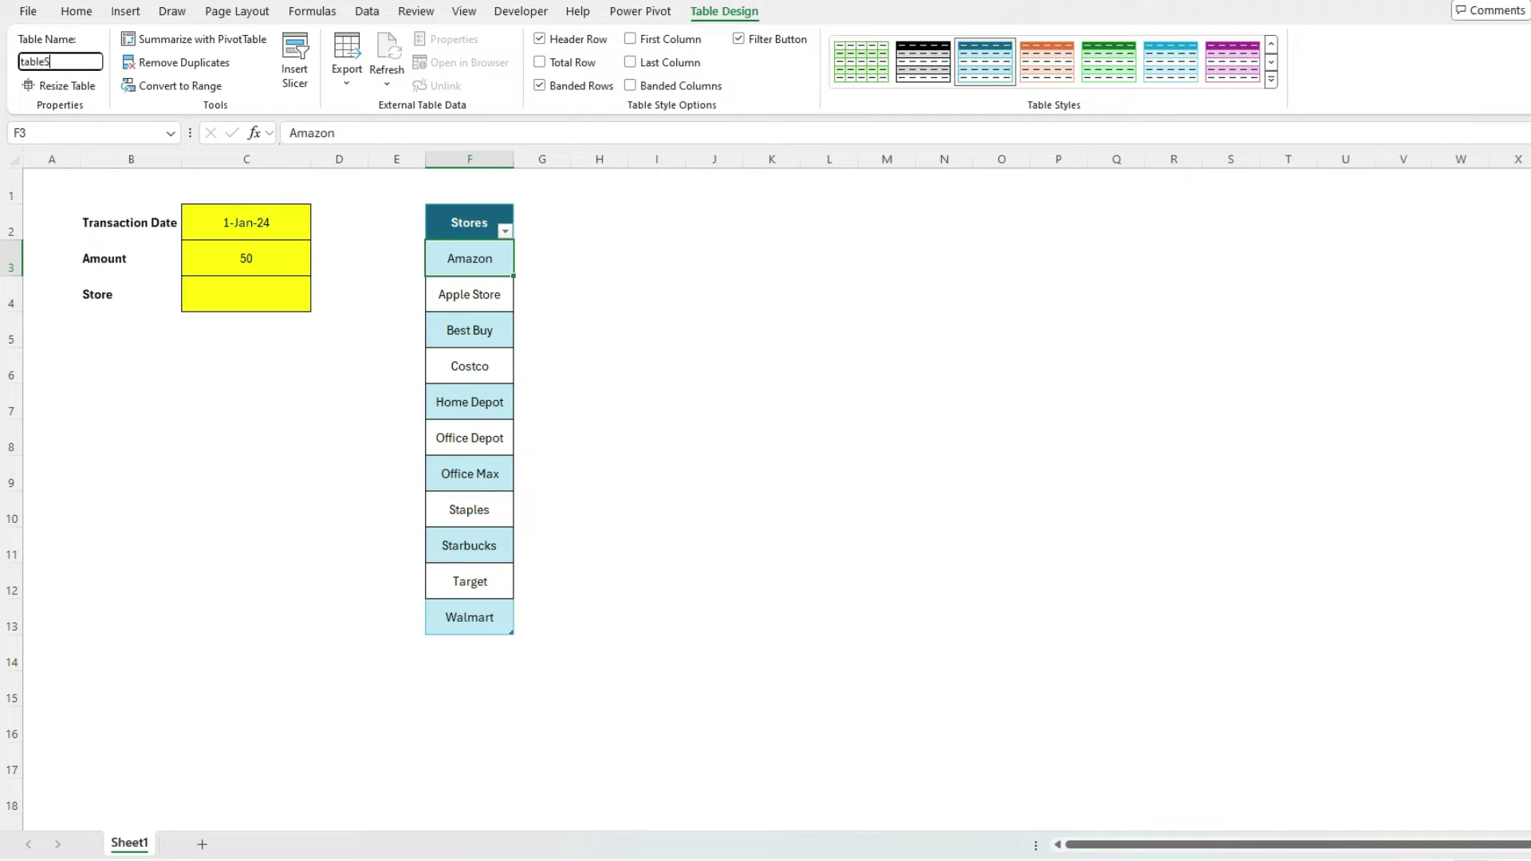
type("tores")
key("Return")
left_click(294, 310)
type("=")
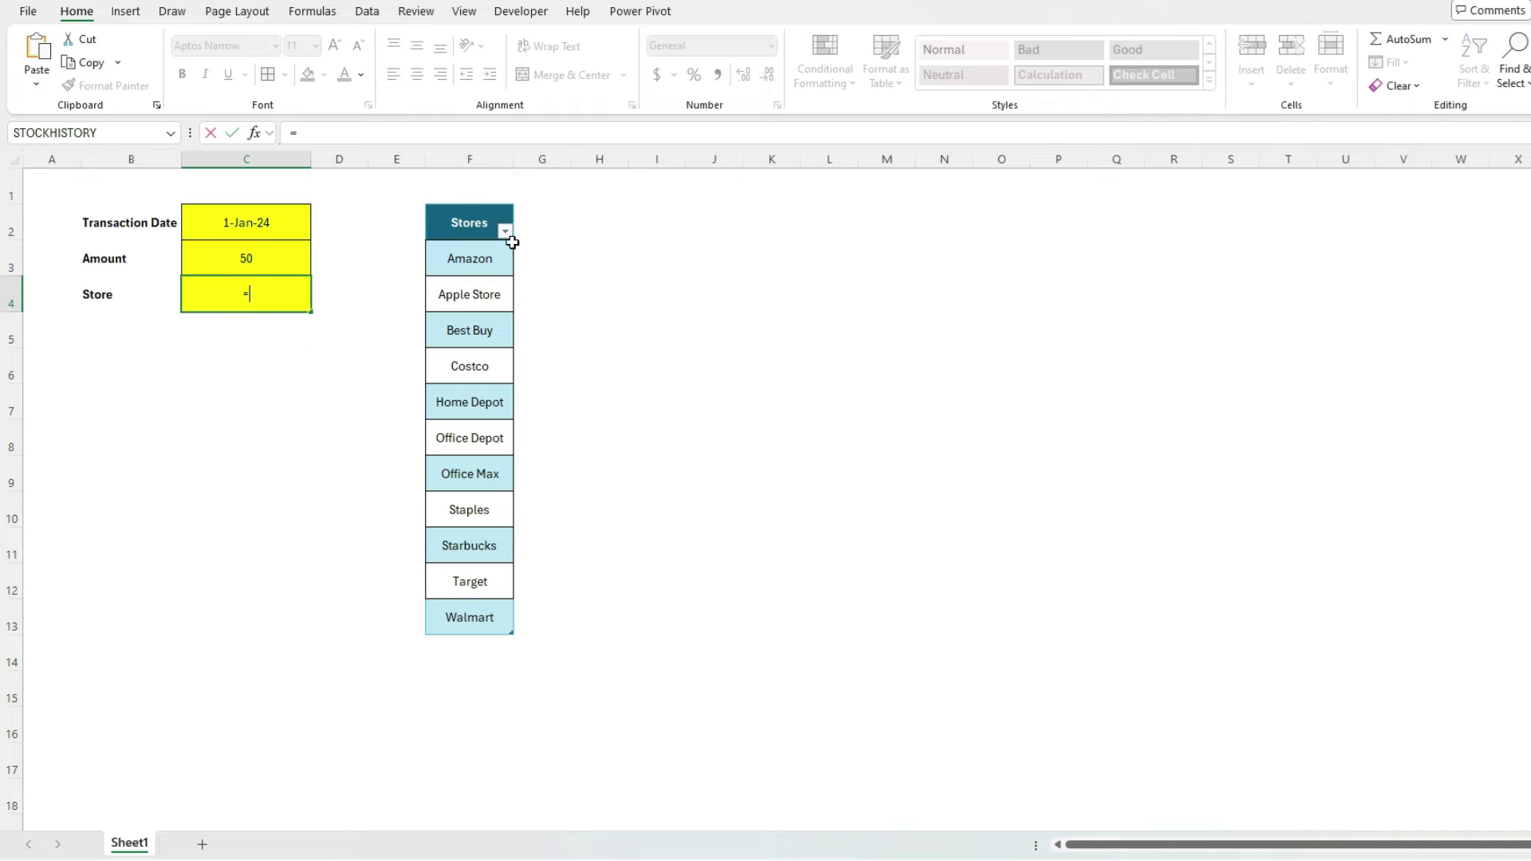
left_click(477, 199)
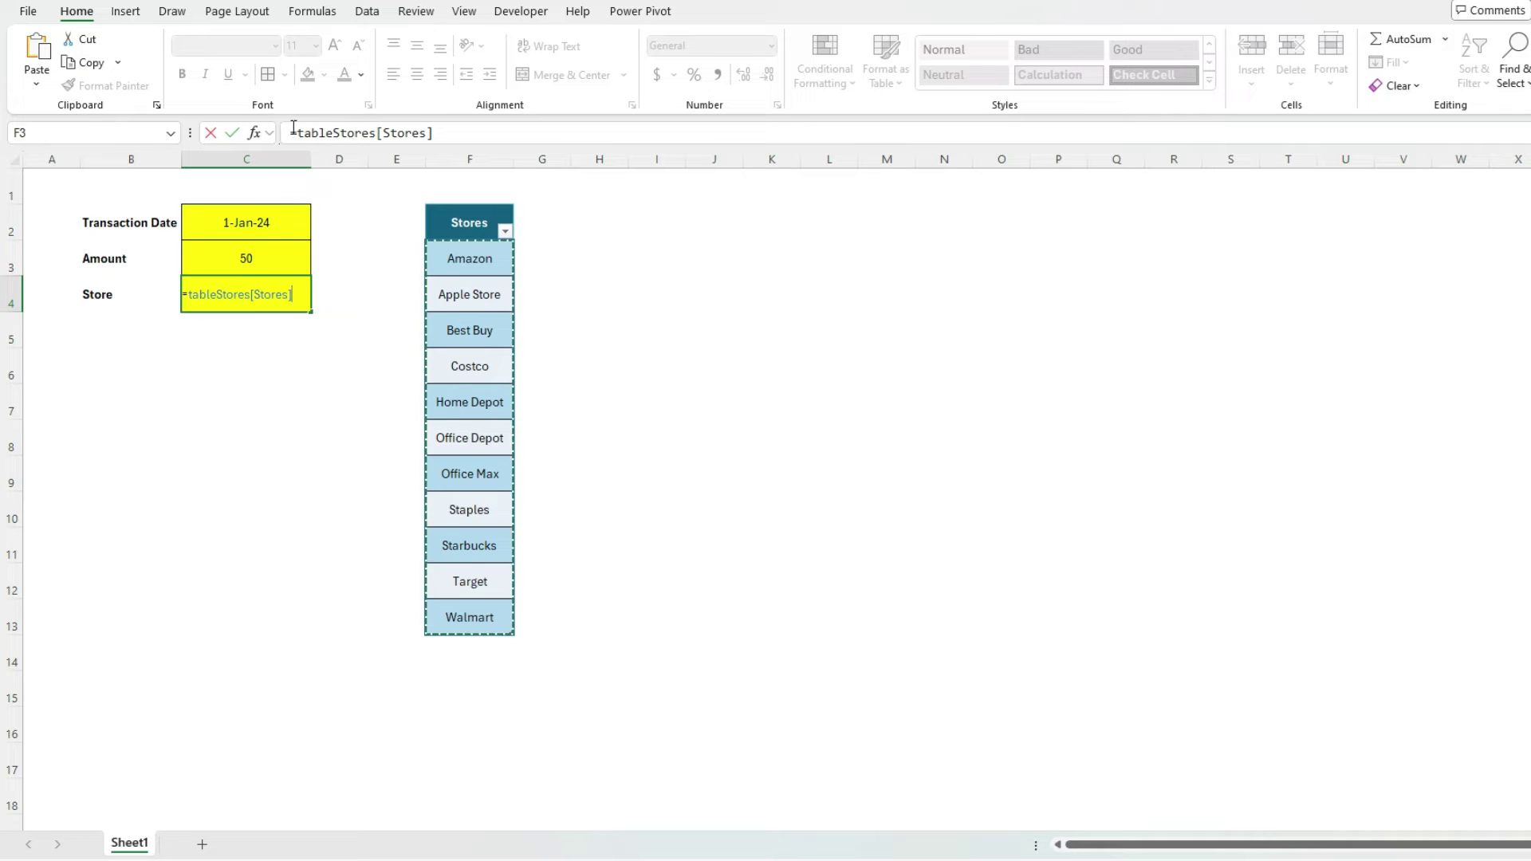
left_click_drag(293, 132, 446, 133)
key("ctrl+c")
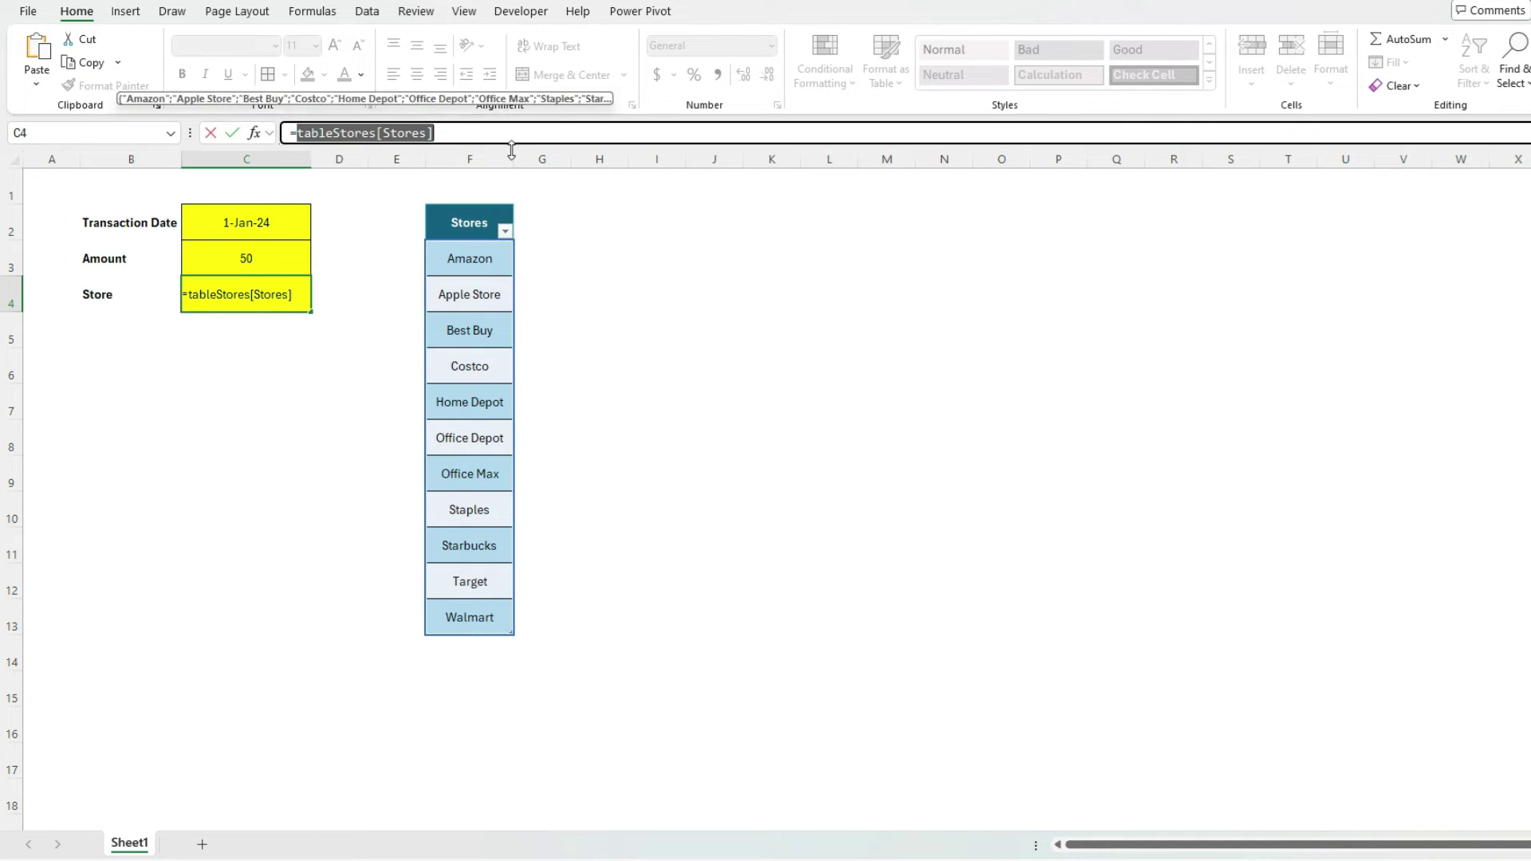
key("Escape")
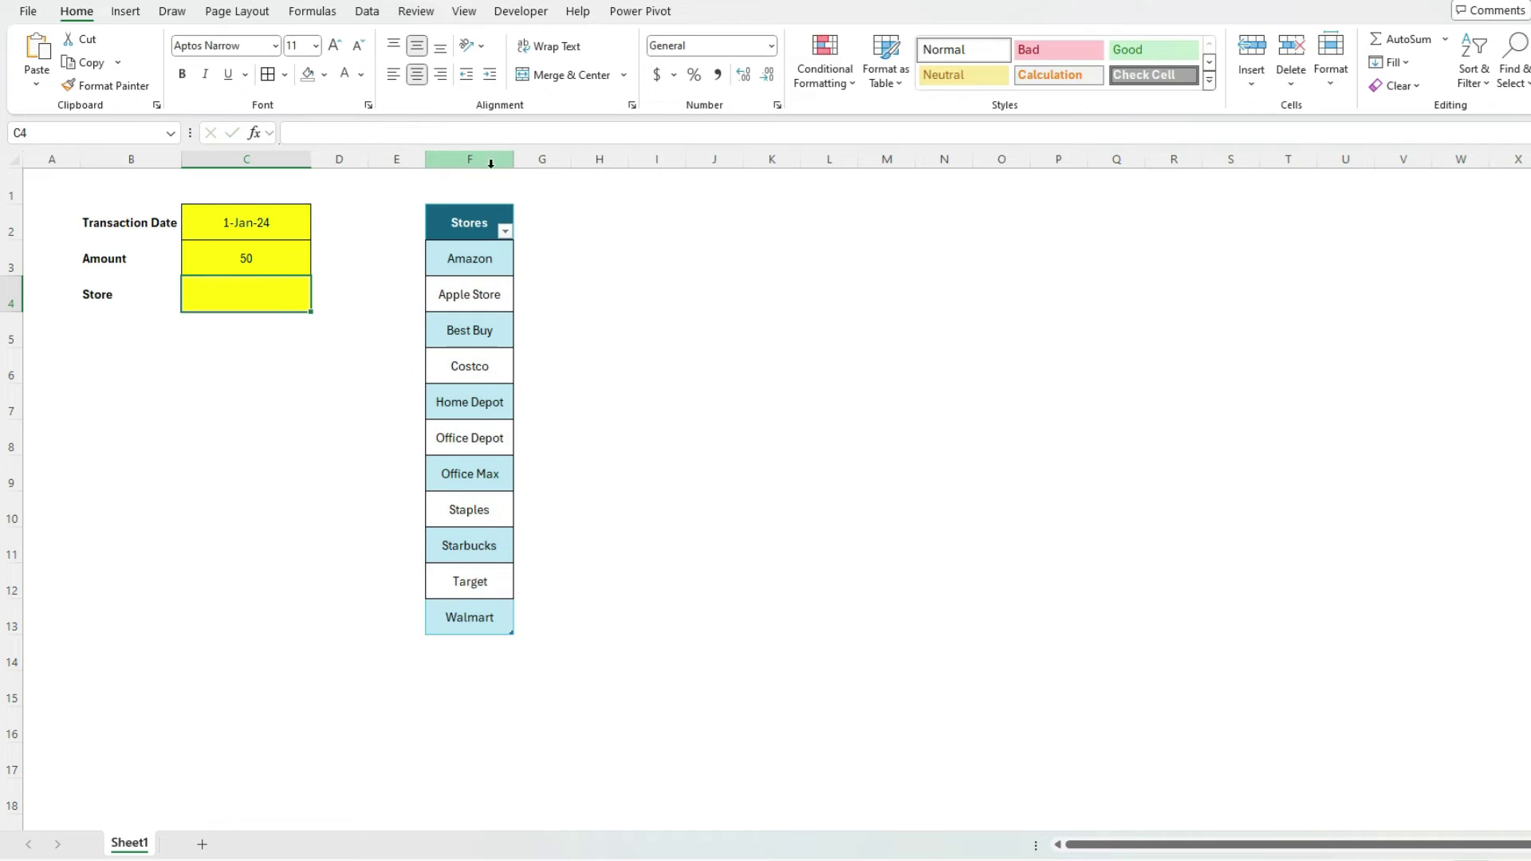
left_click(368, 14)
Give C4 a list validation with source =INDIRECT("tableStores[Stores]").
left_click(1062, 84)
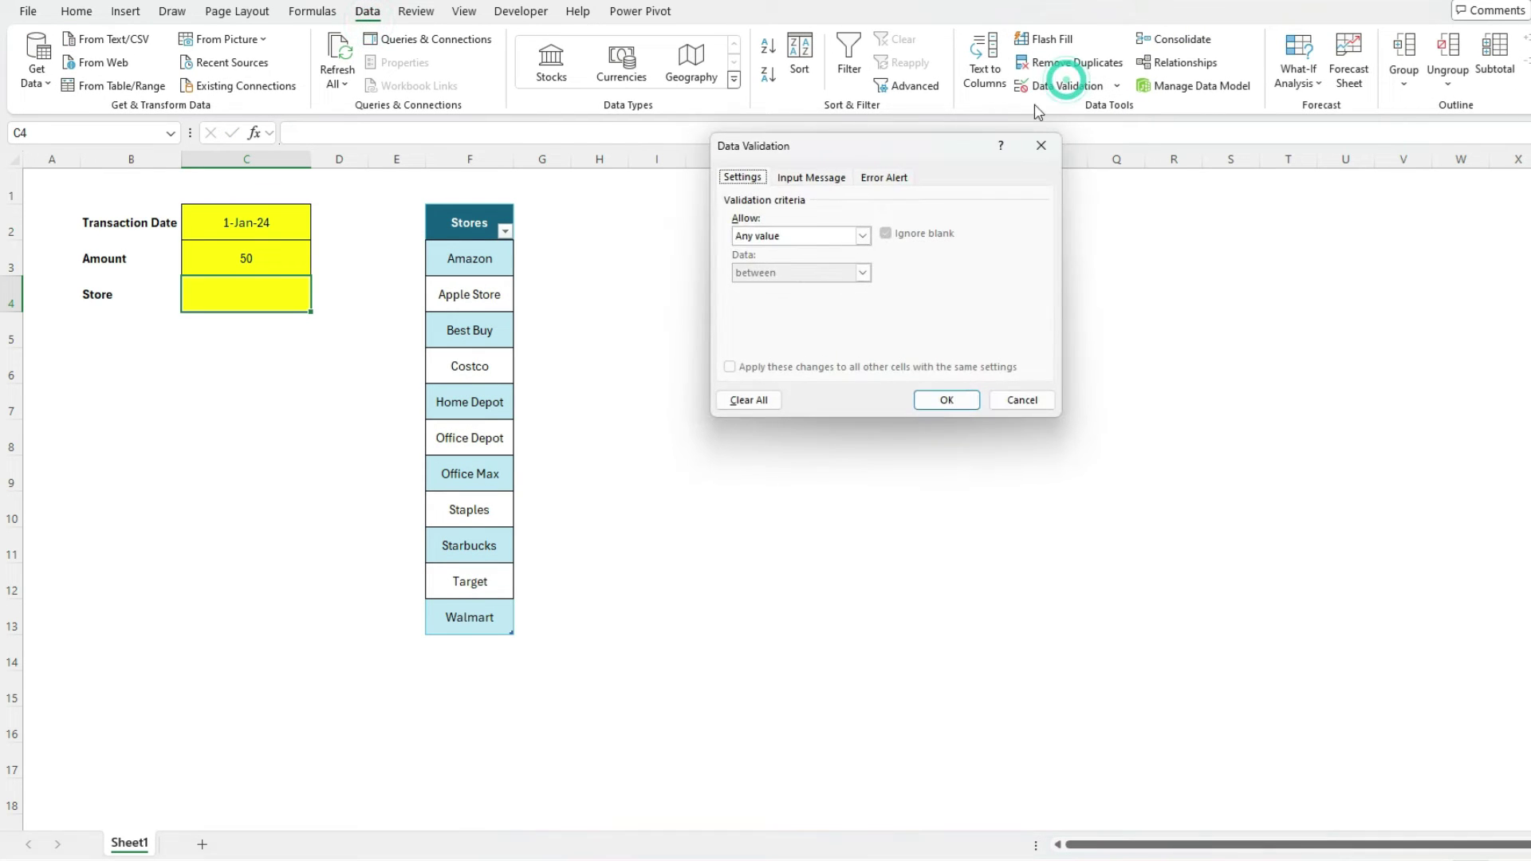
left_click(797, 236)
left_click(788, 285)
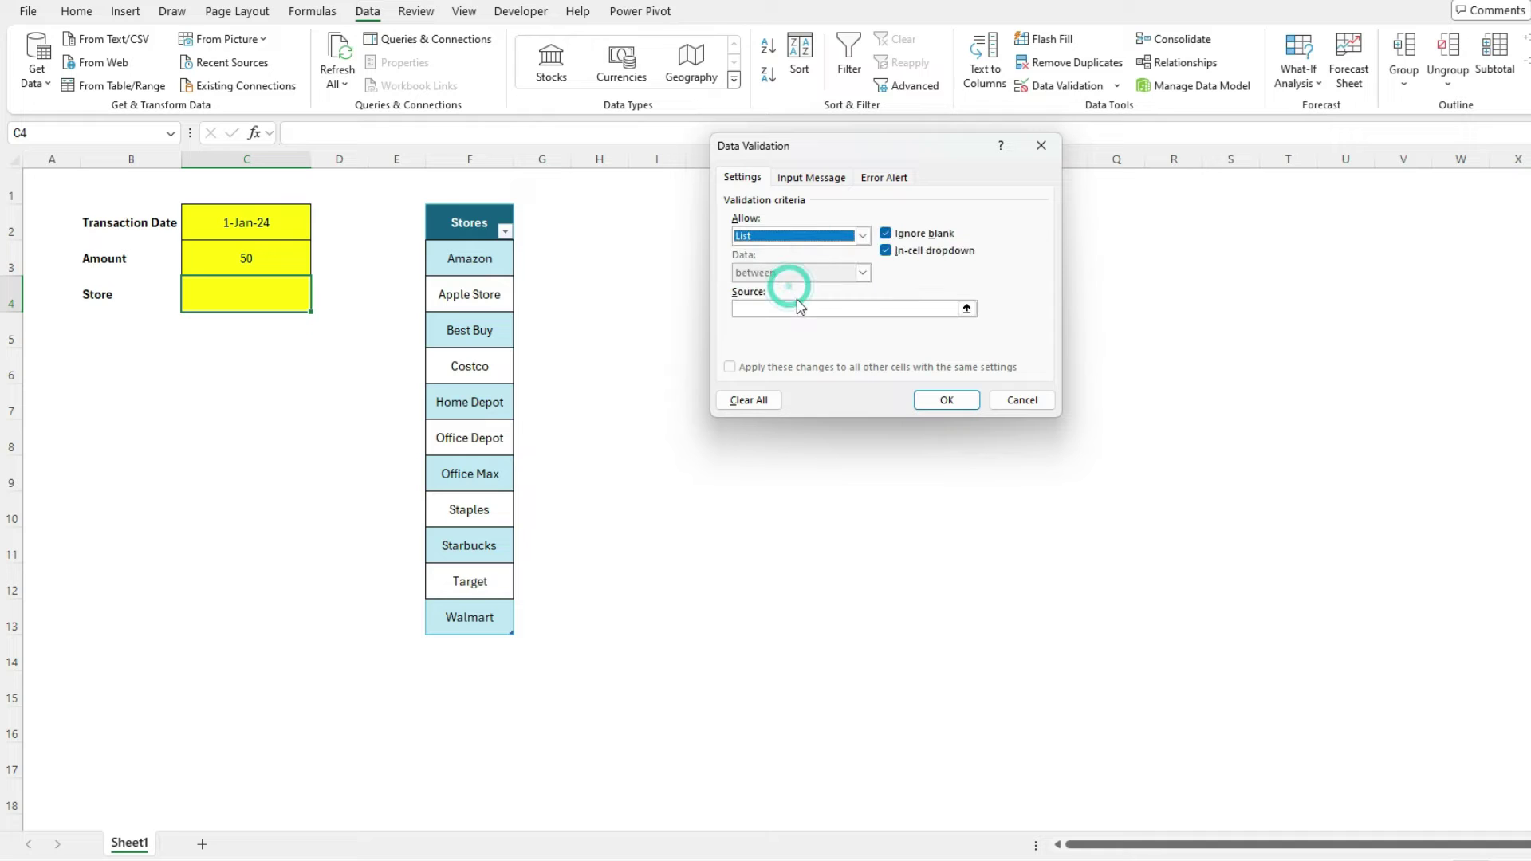
left_click(803, 308)
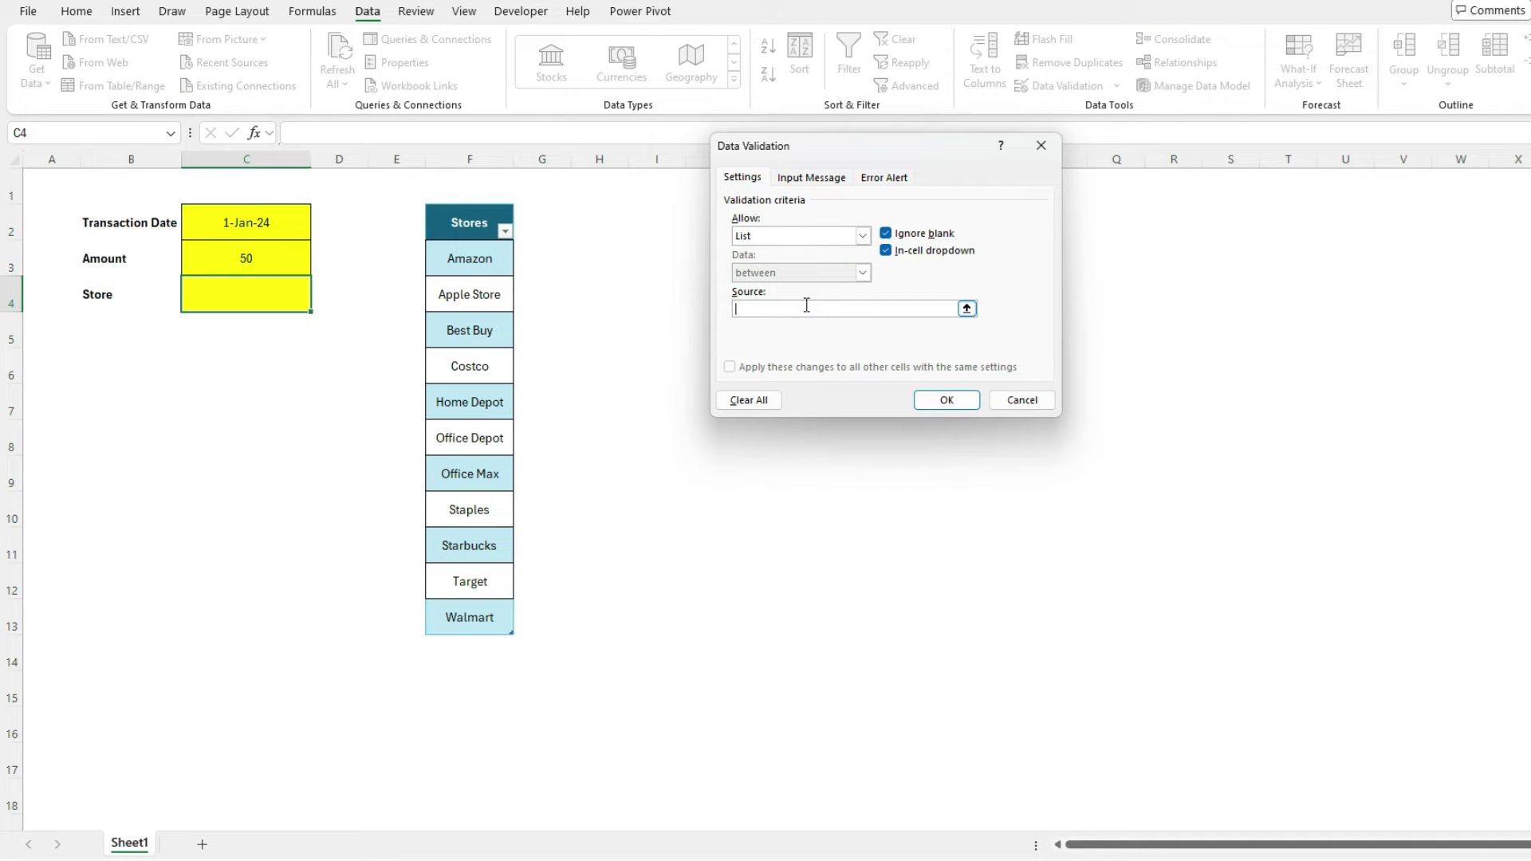
type("=INDIRECT(\"")
key("ctrl+v")
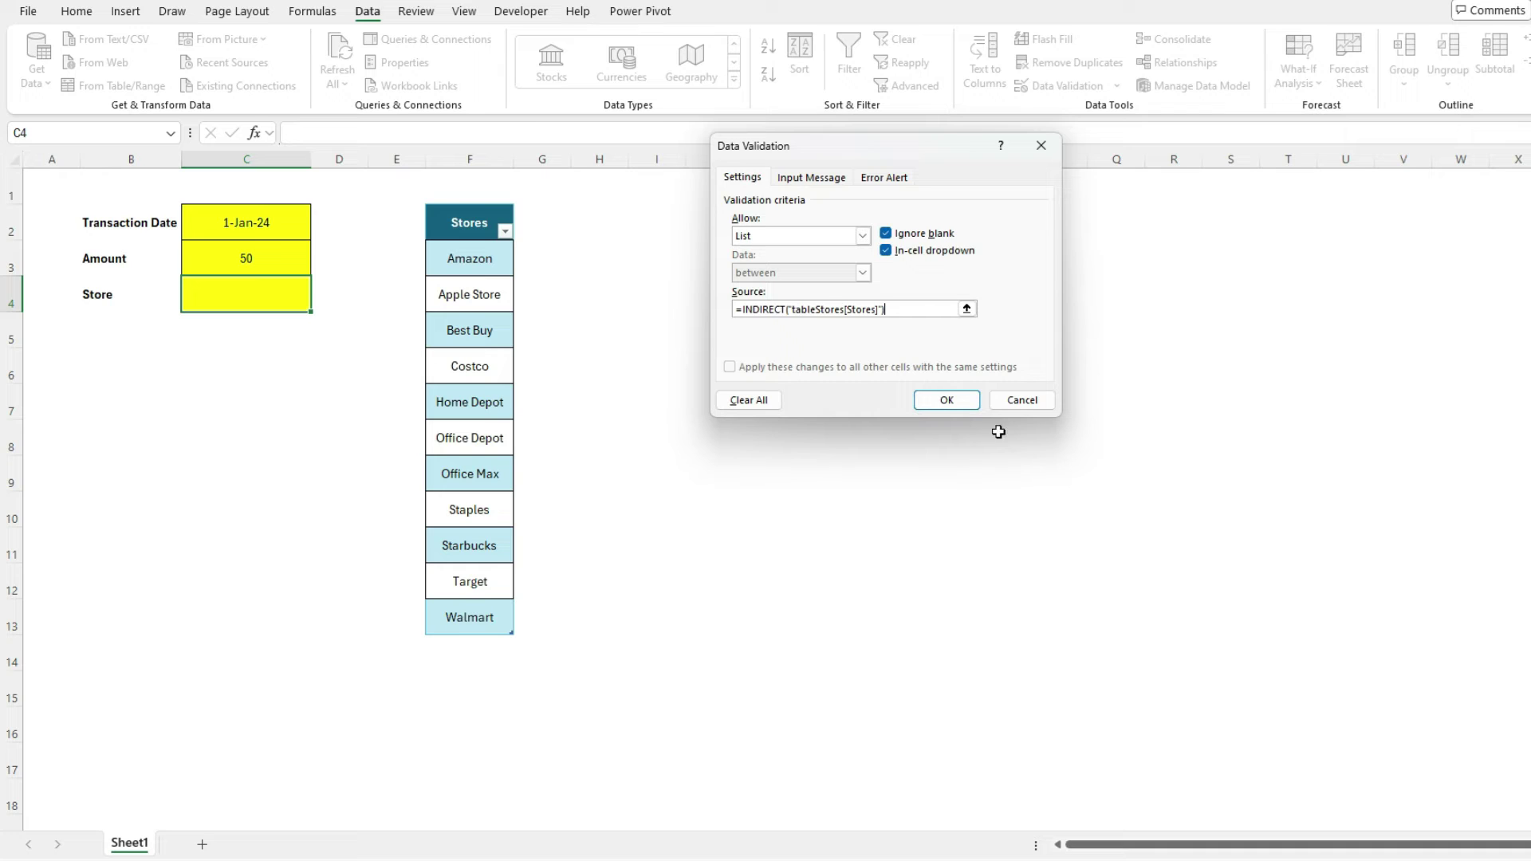
left_click(963, 399)
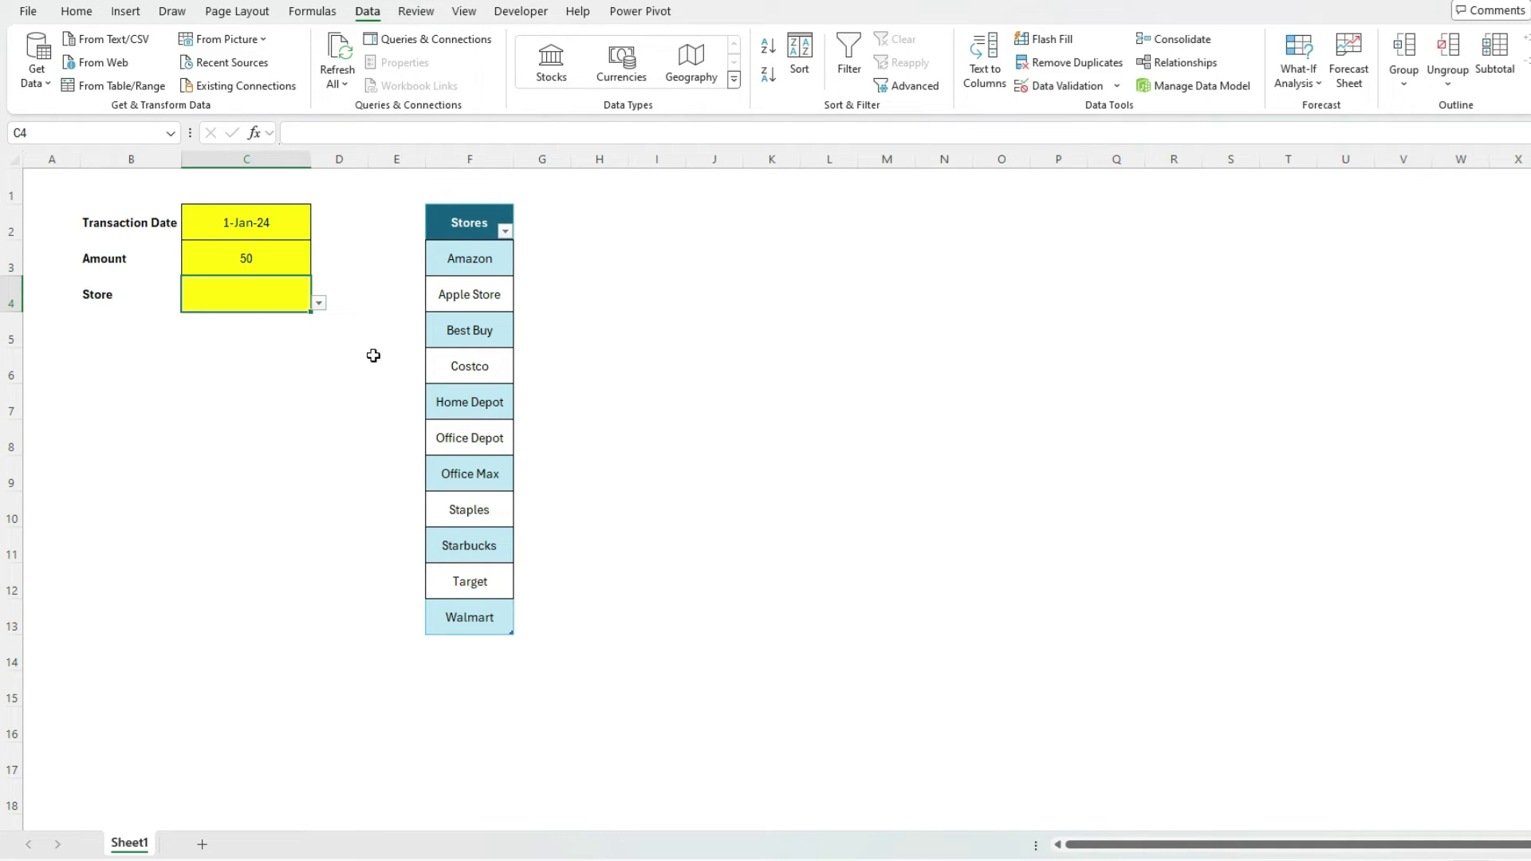
left_click(319, 304)
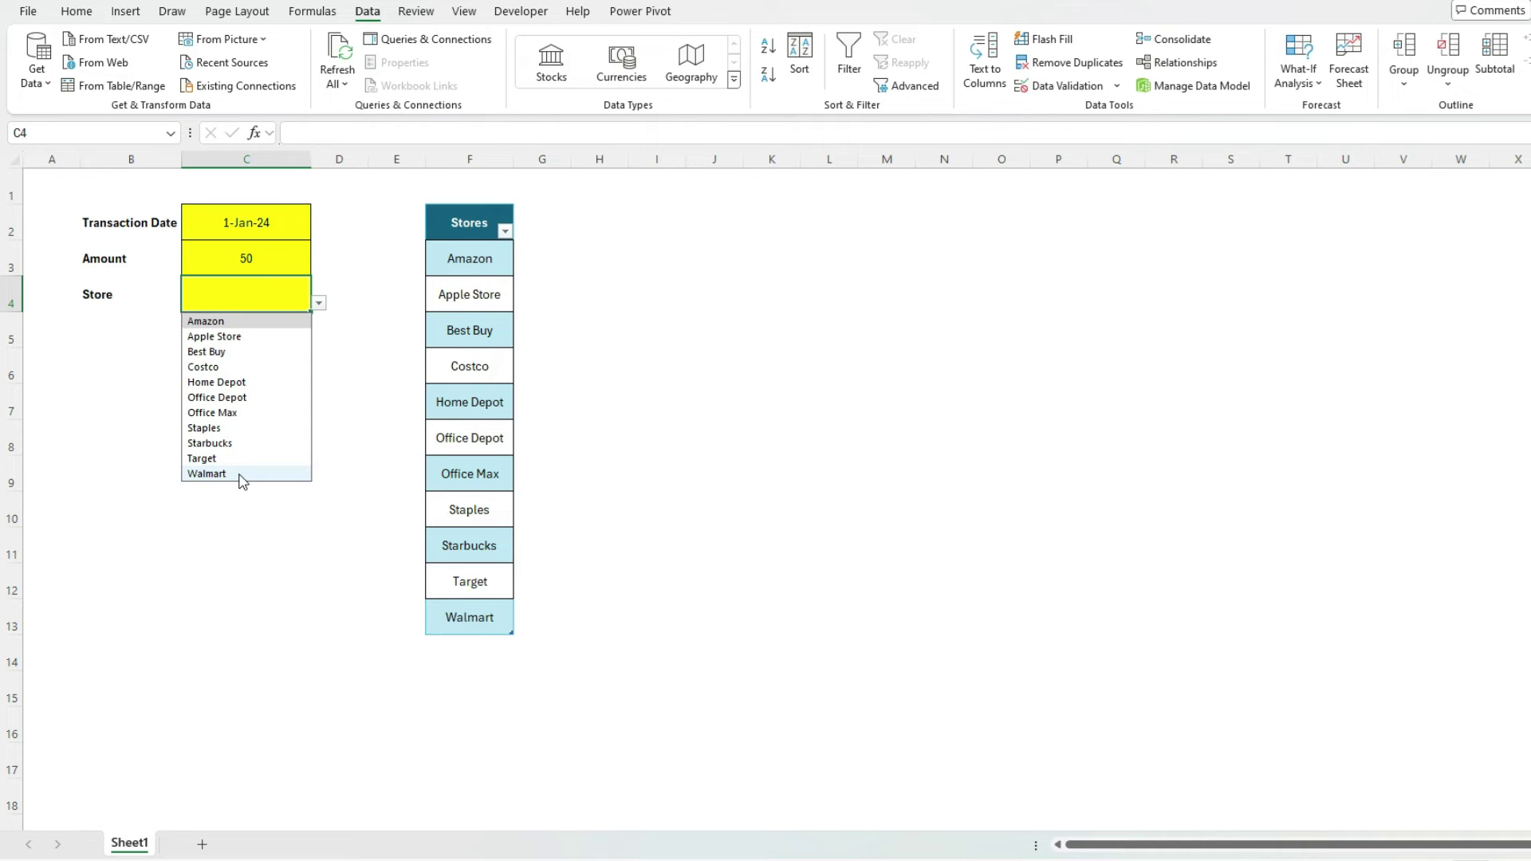
left_click(489, 648)
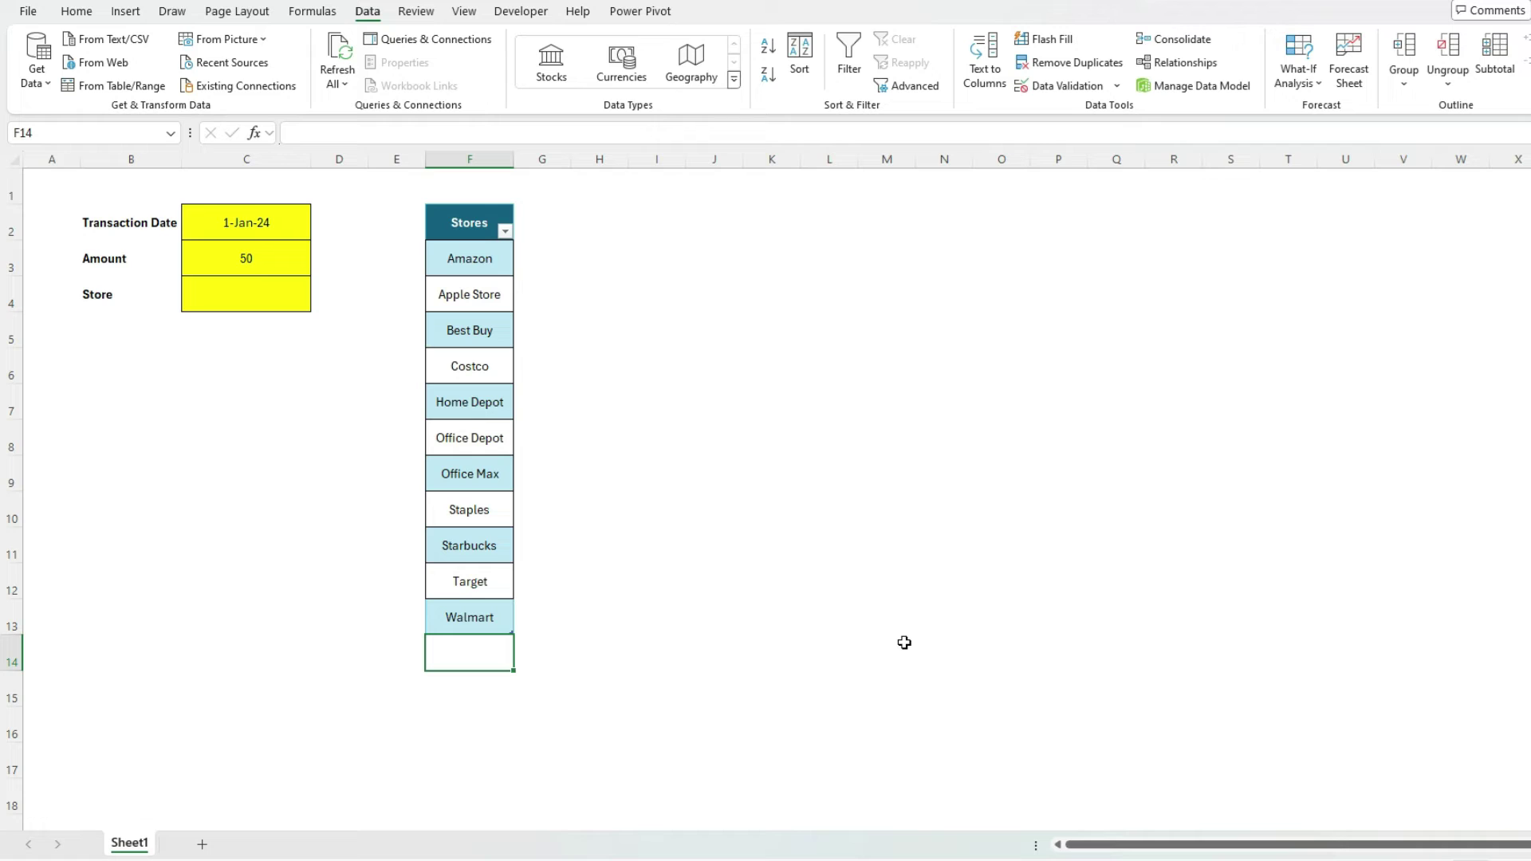
type("XYZ")
key("Return")
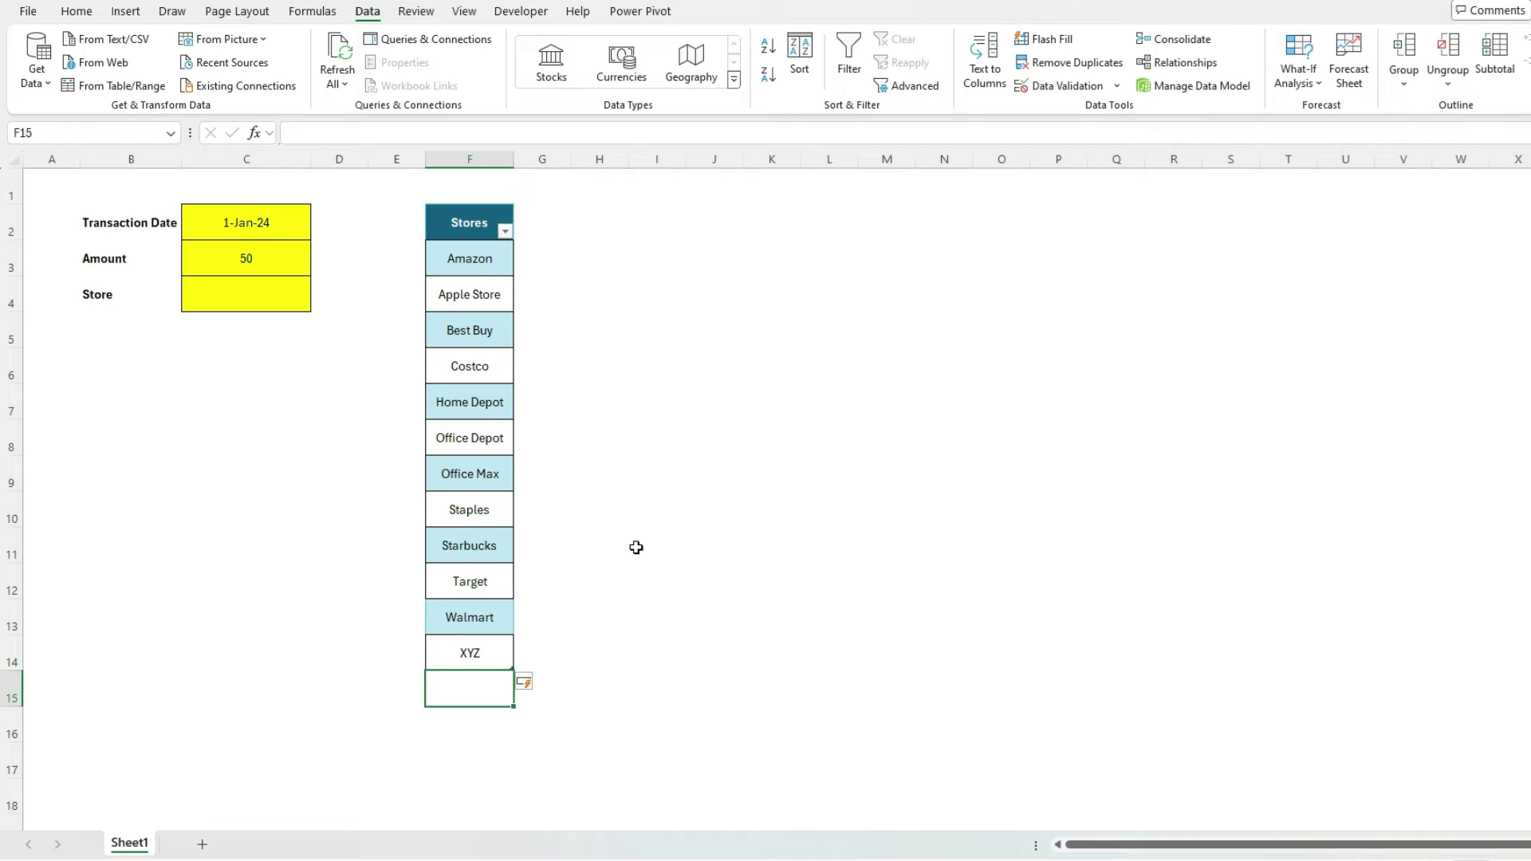
left_click(622, 550)
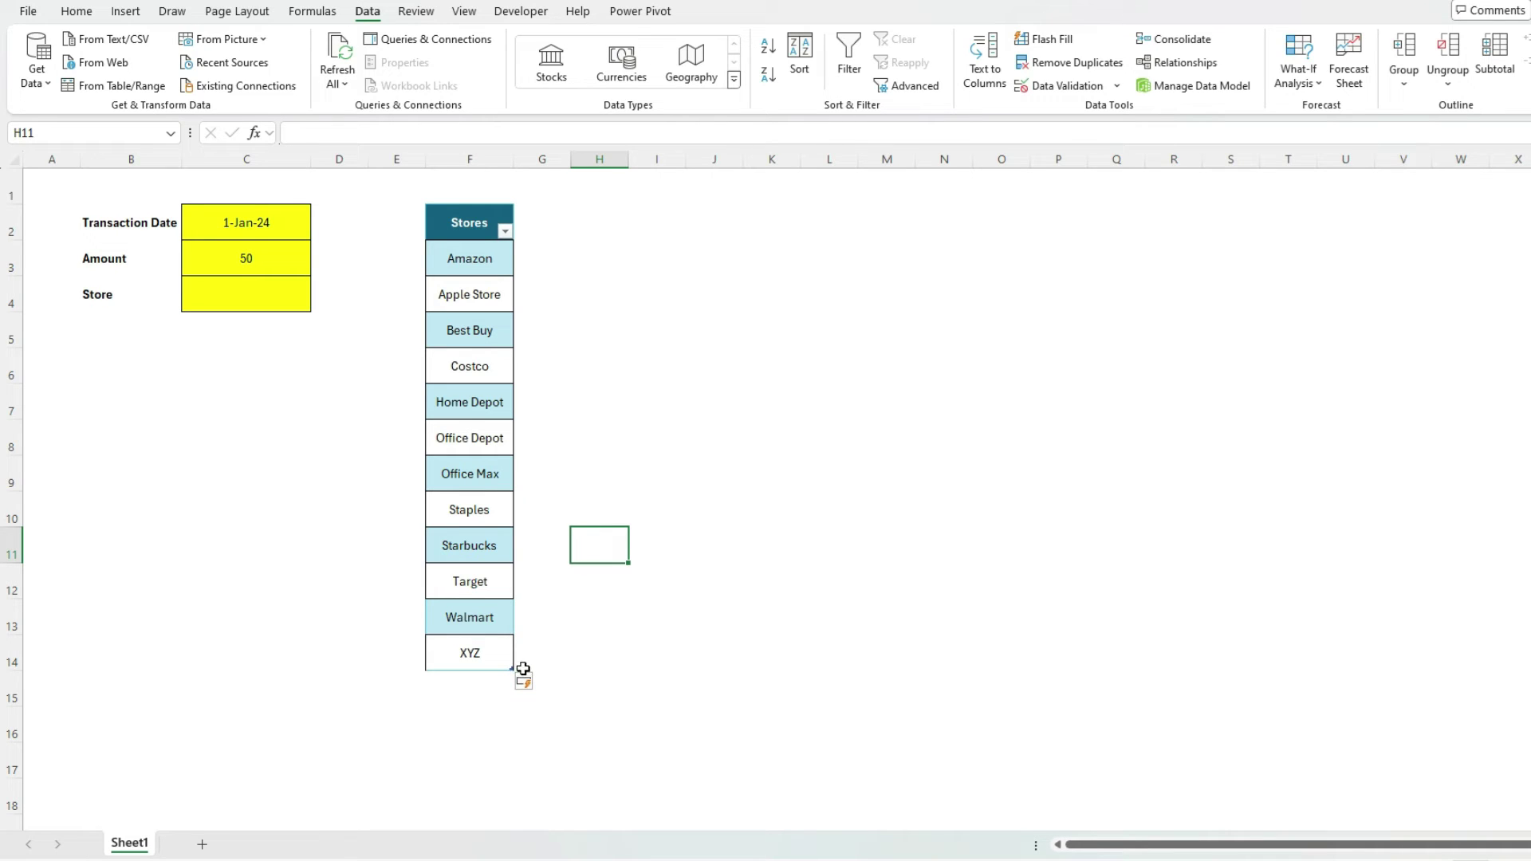
left_click(279, 291)
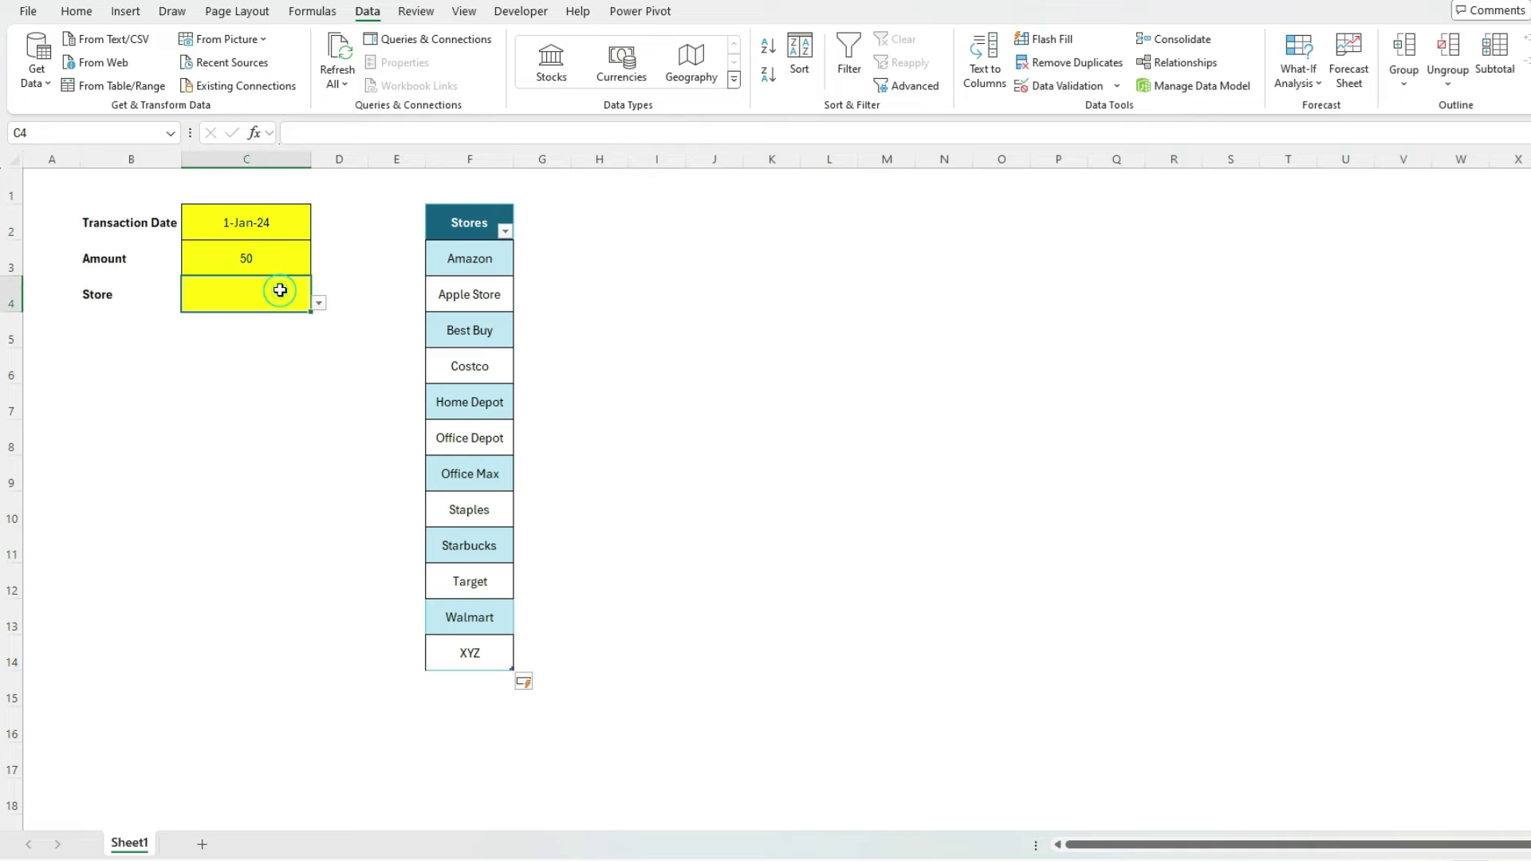
left_click(319, 304)
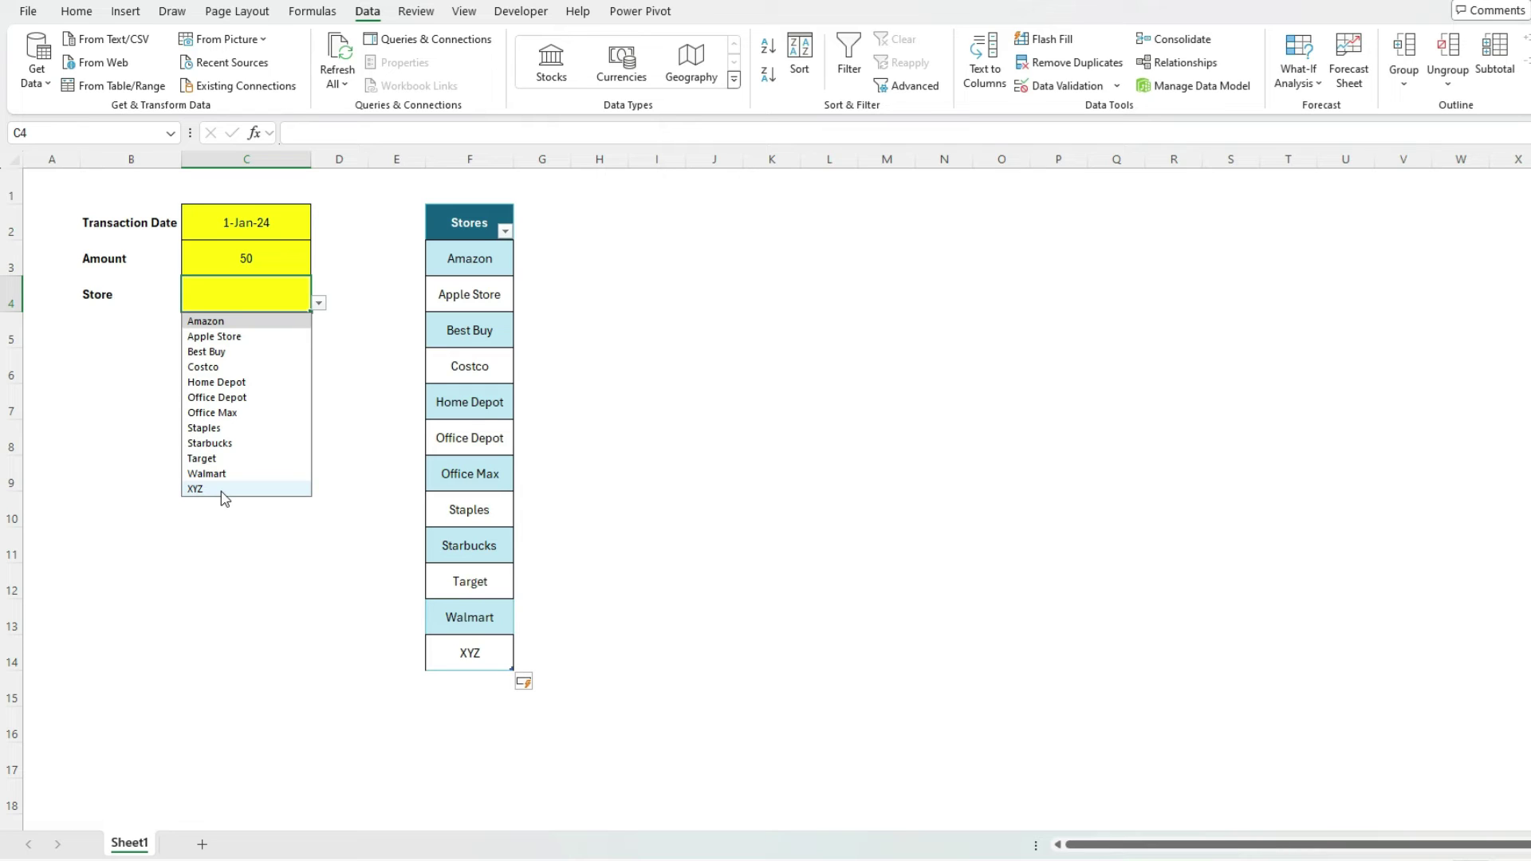
Enter ZZZ in F15 below the table and confirm it appears in C4's Store drop-down.
left_click(470, 684)
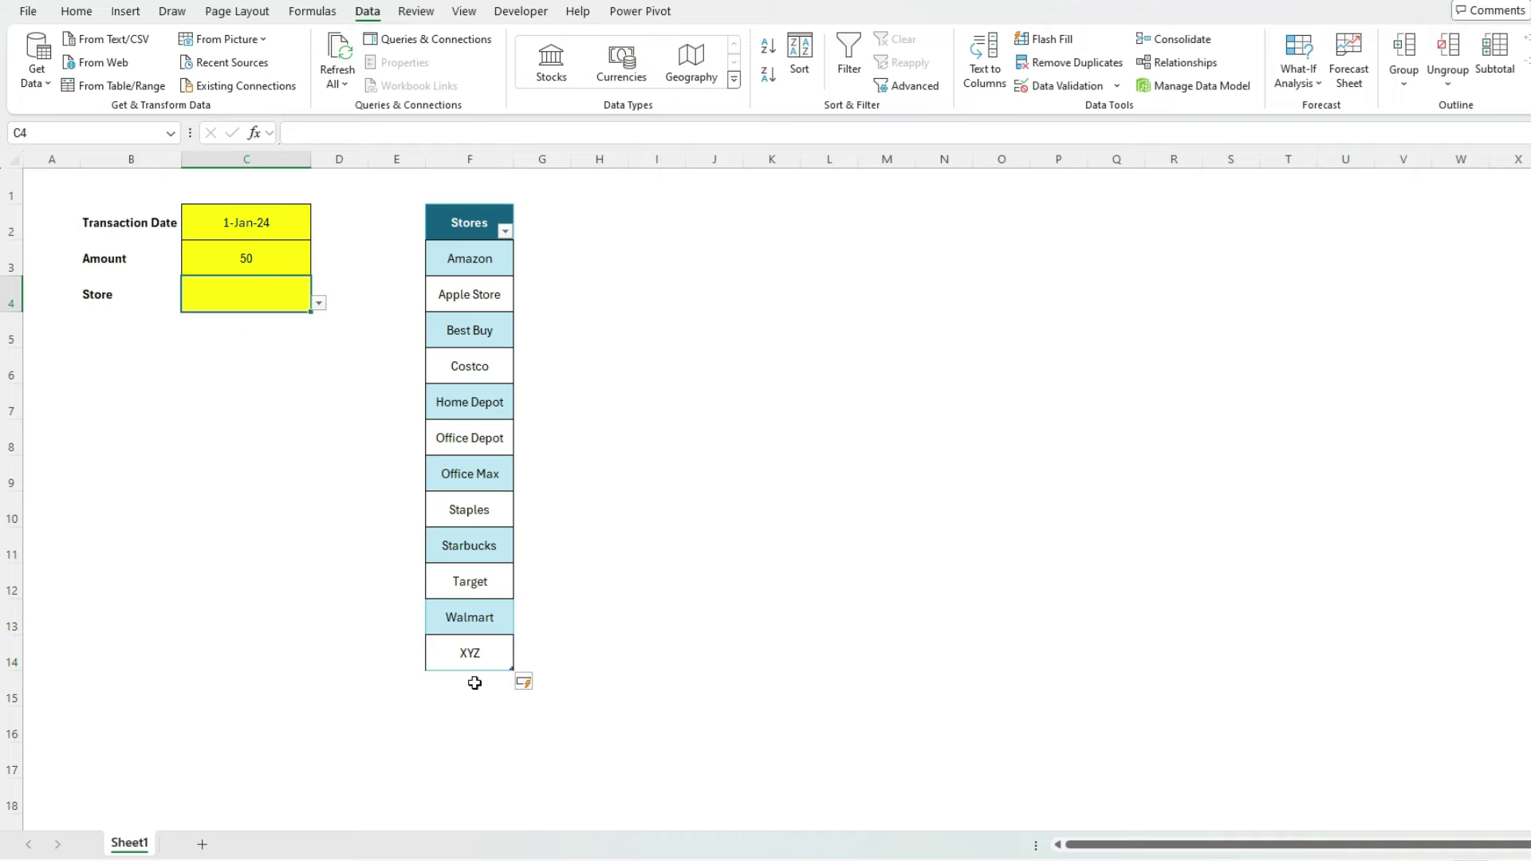
type("ZZZ")
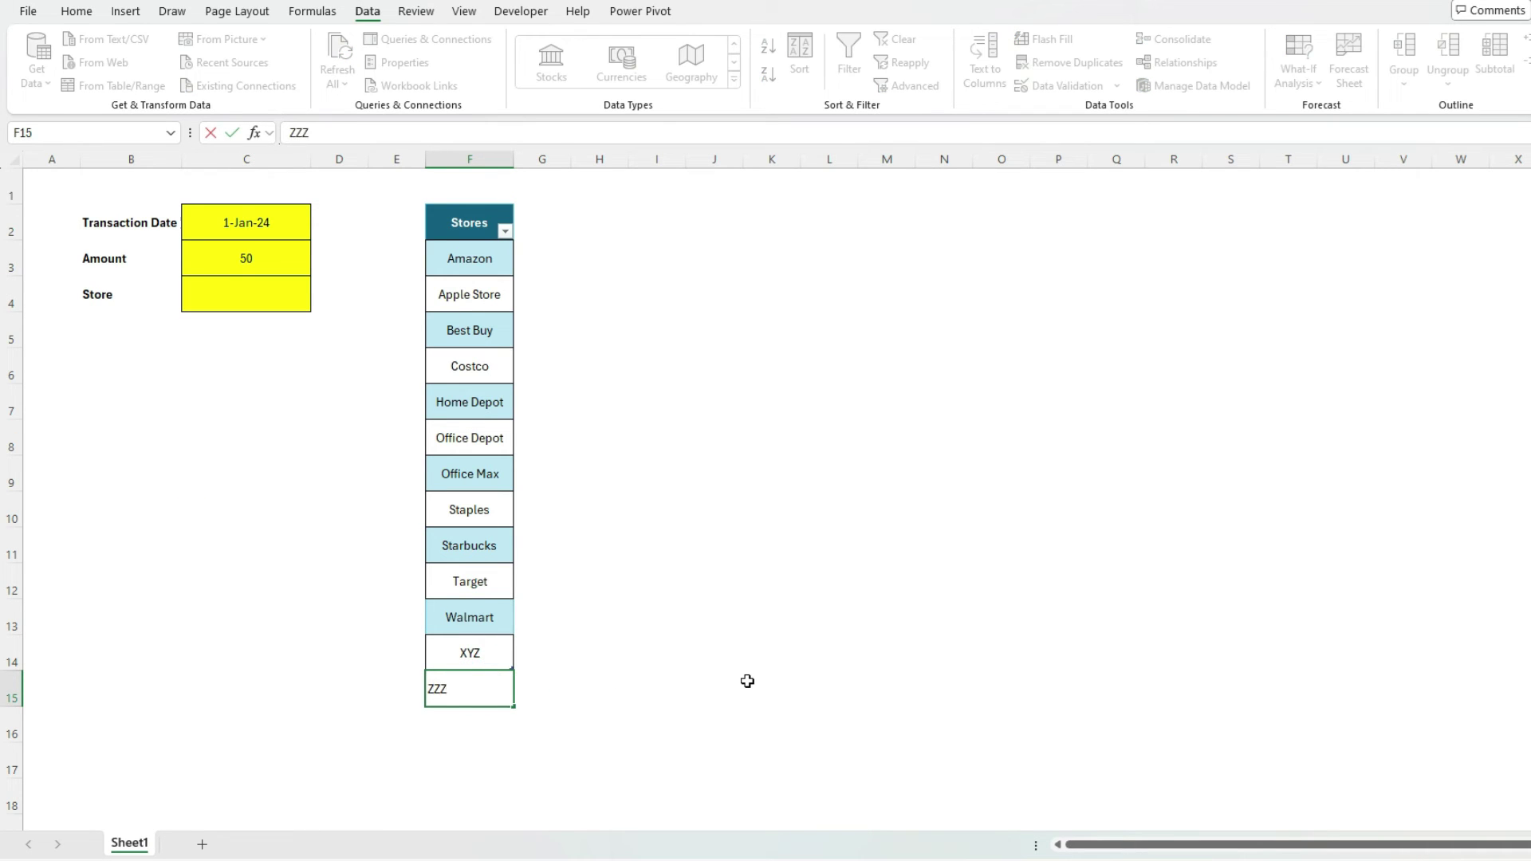
key("Return")
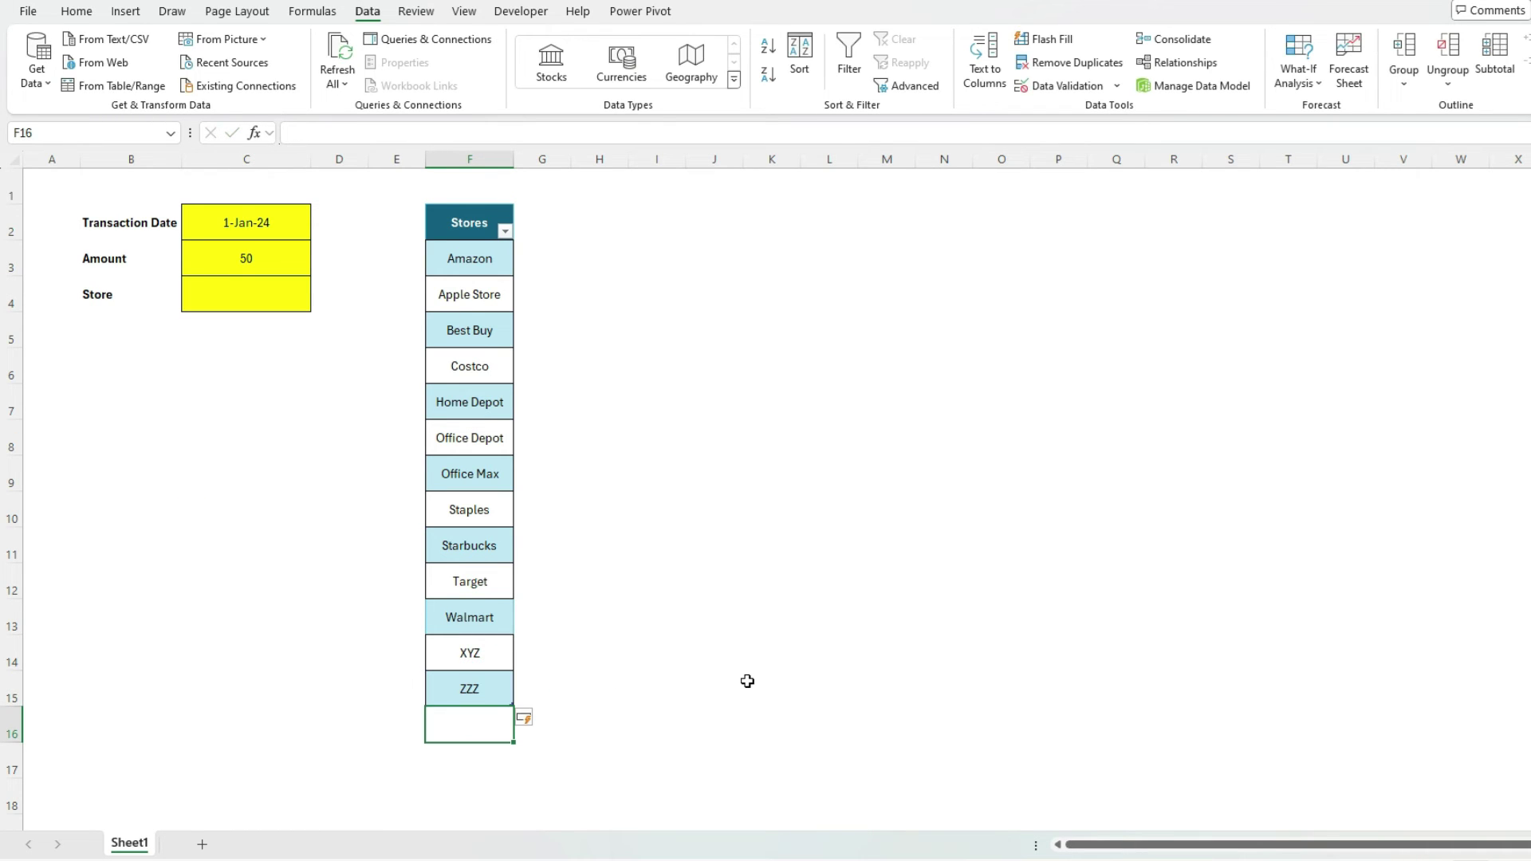
left_click(307, 302)
left_click(318, 303)
scroll(243, 474, "down", 1)
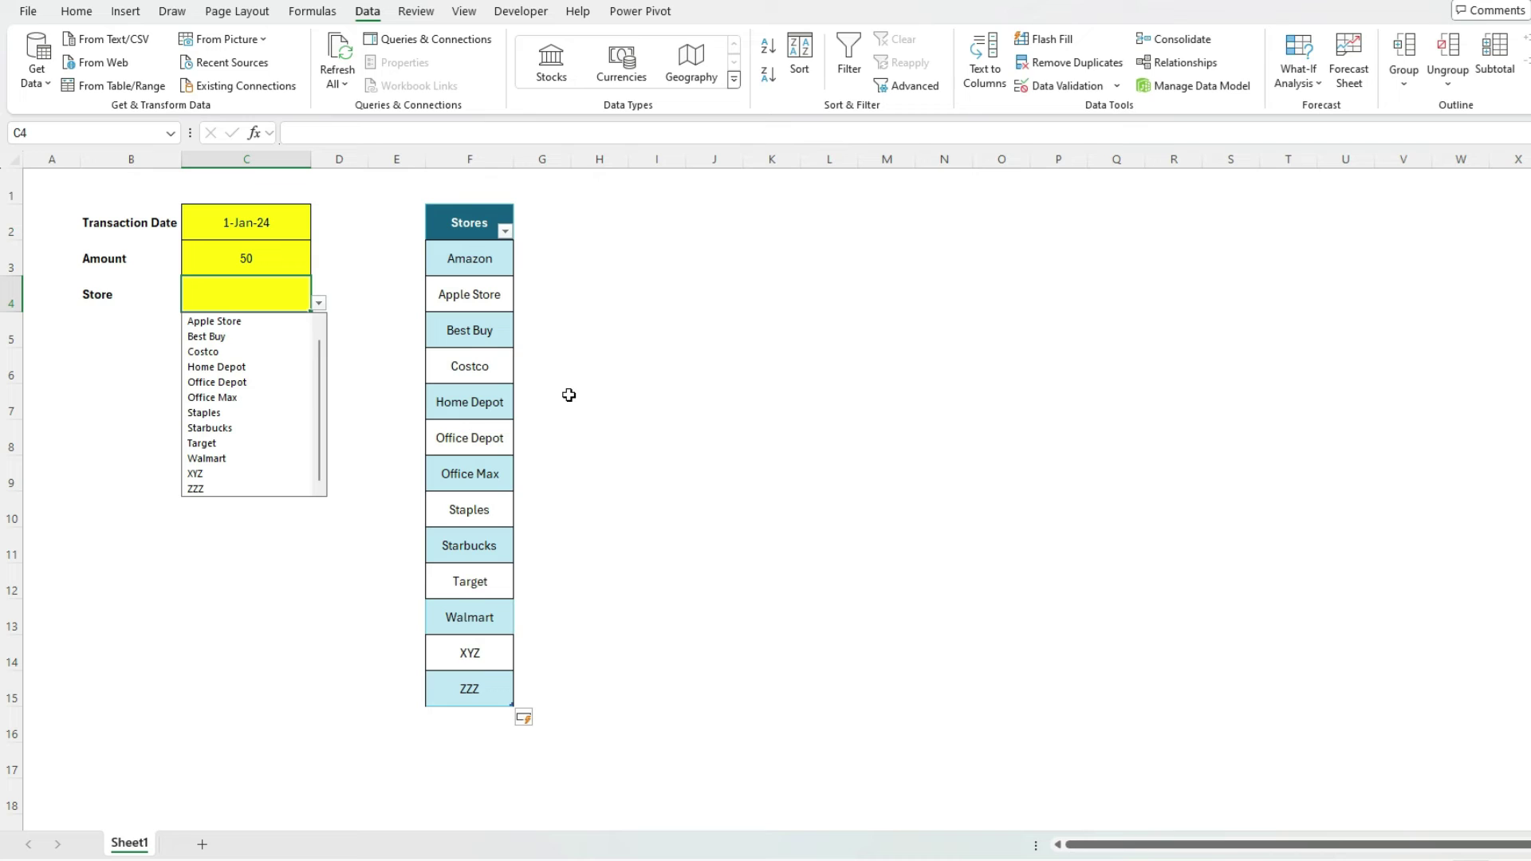
left_click(697, 393)
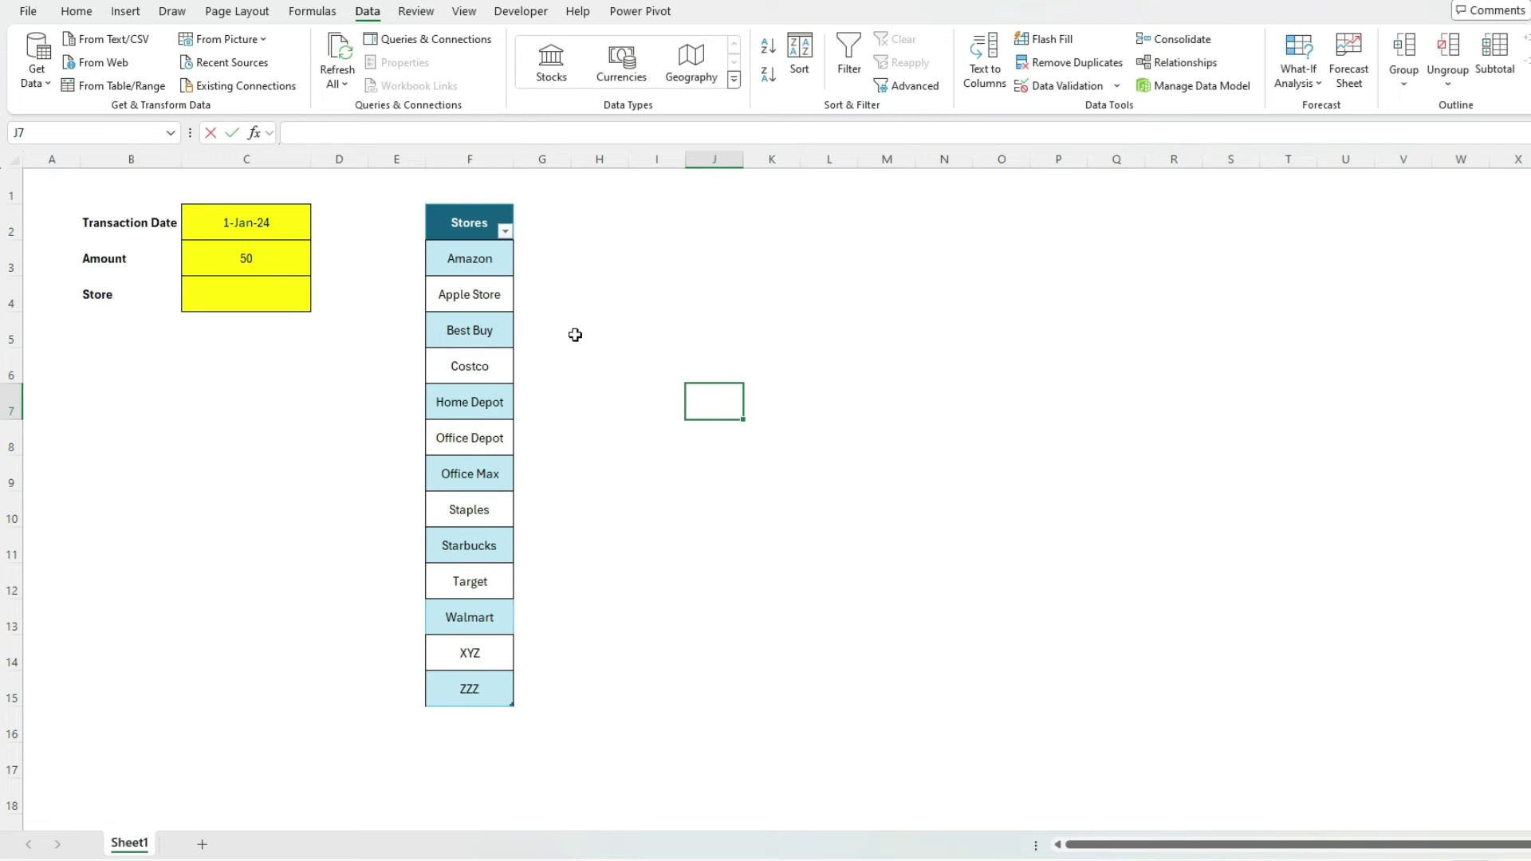
type("=")
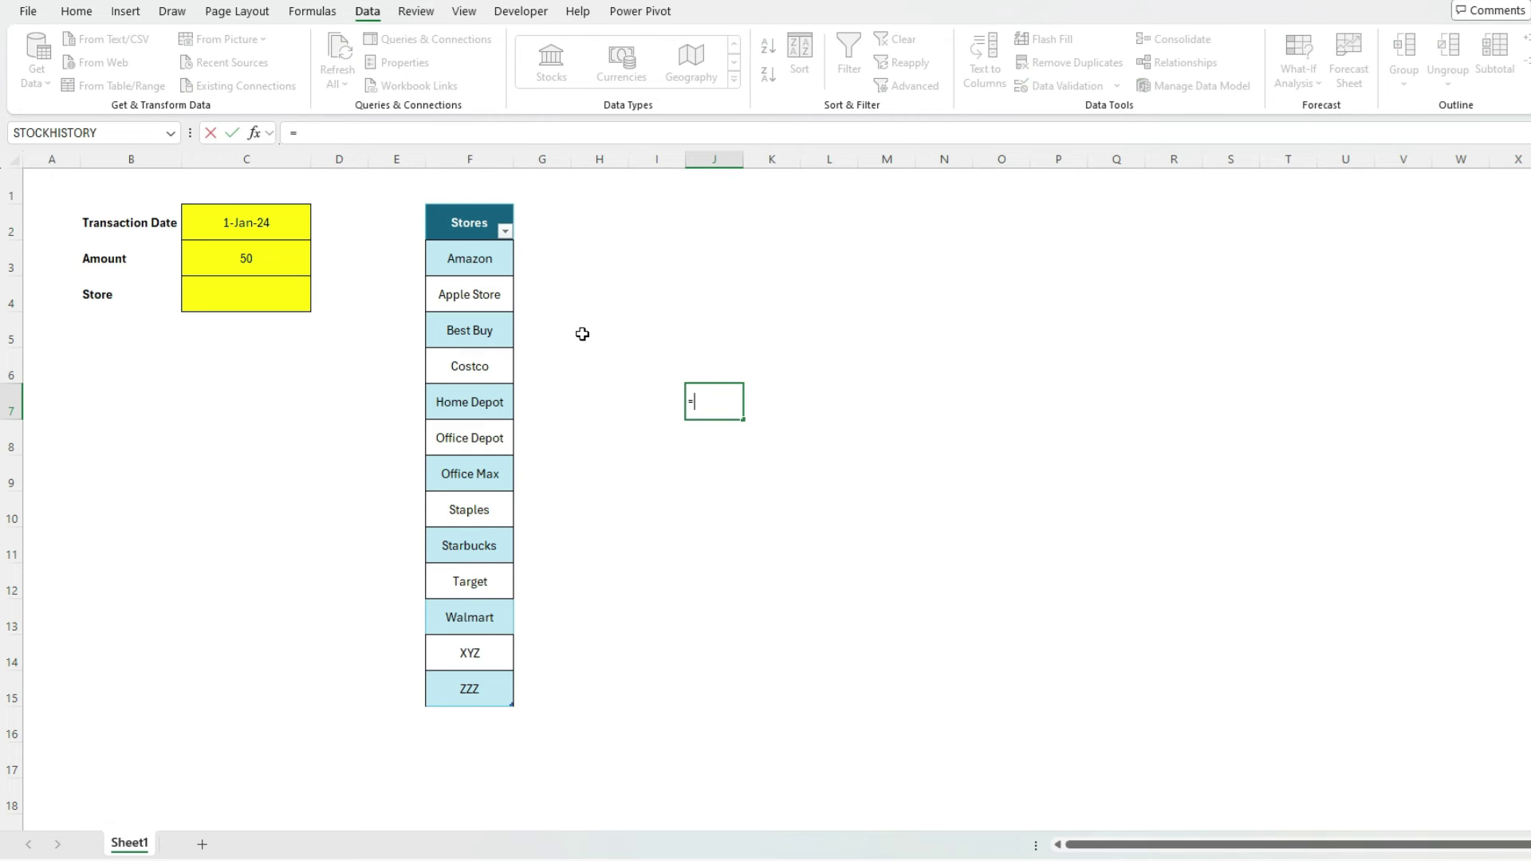
left_click(472, 204)
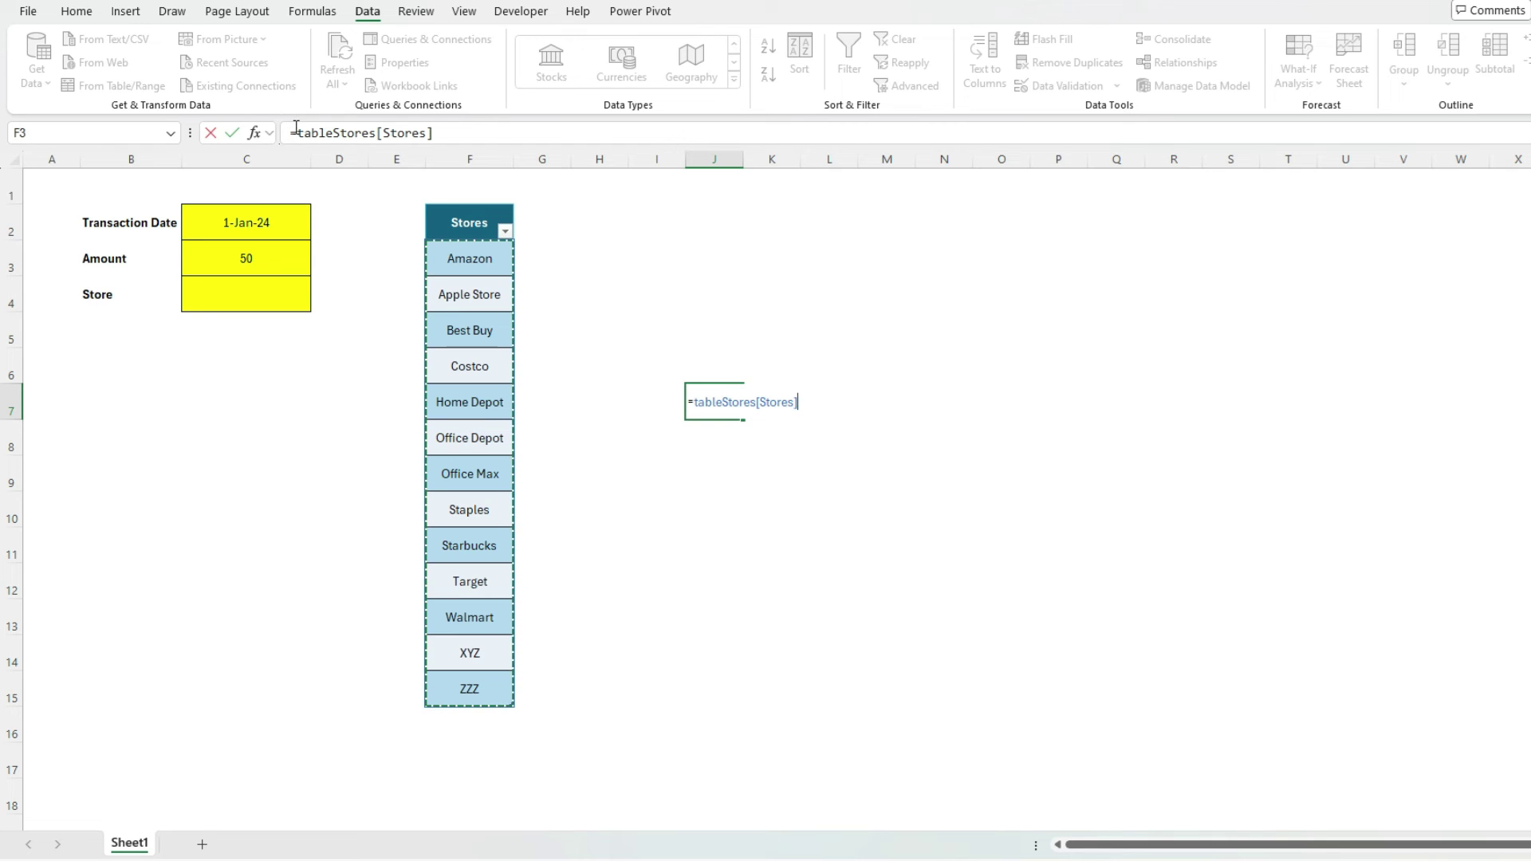
key("Escape")
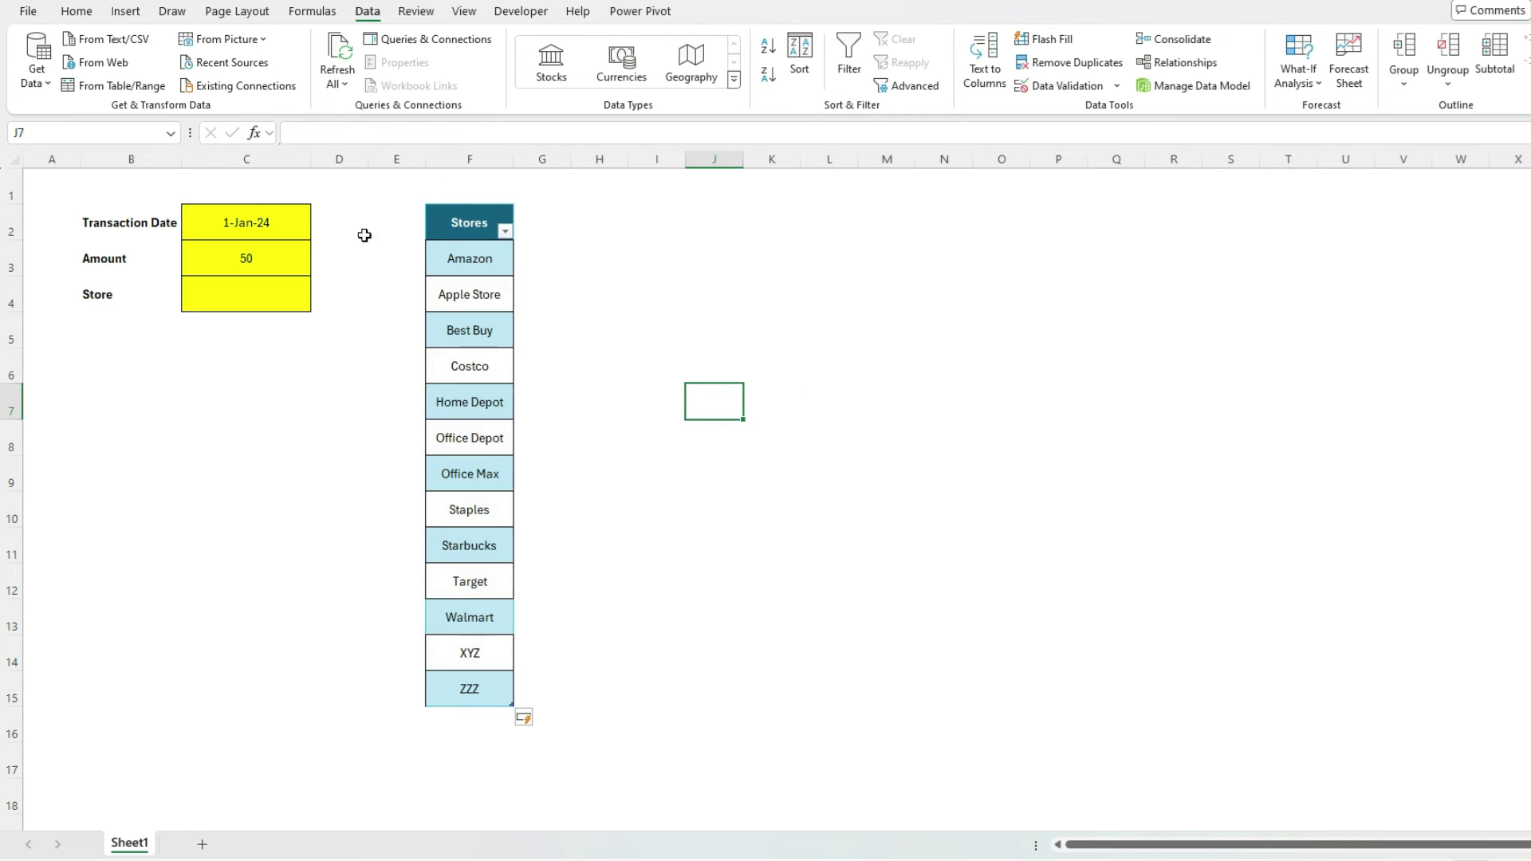
left_click(275, 289)
Recheck C4's =INDIRECT validation source and verify the drop-down lists Amazon through ZZZ.
left_click(1040, 89)
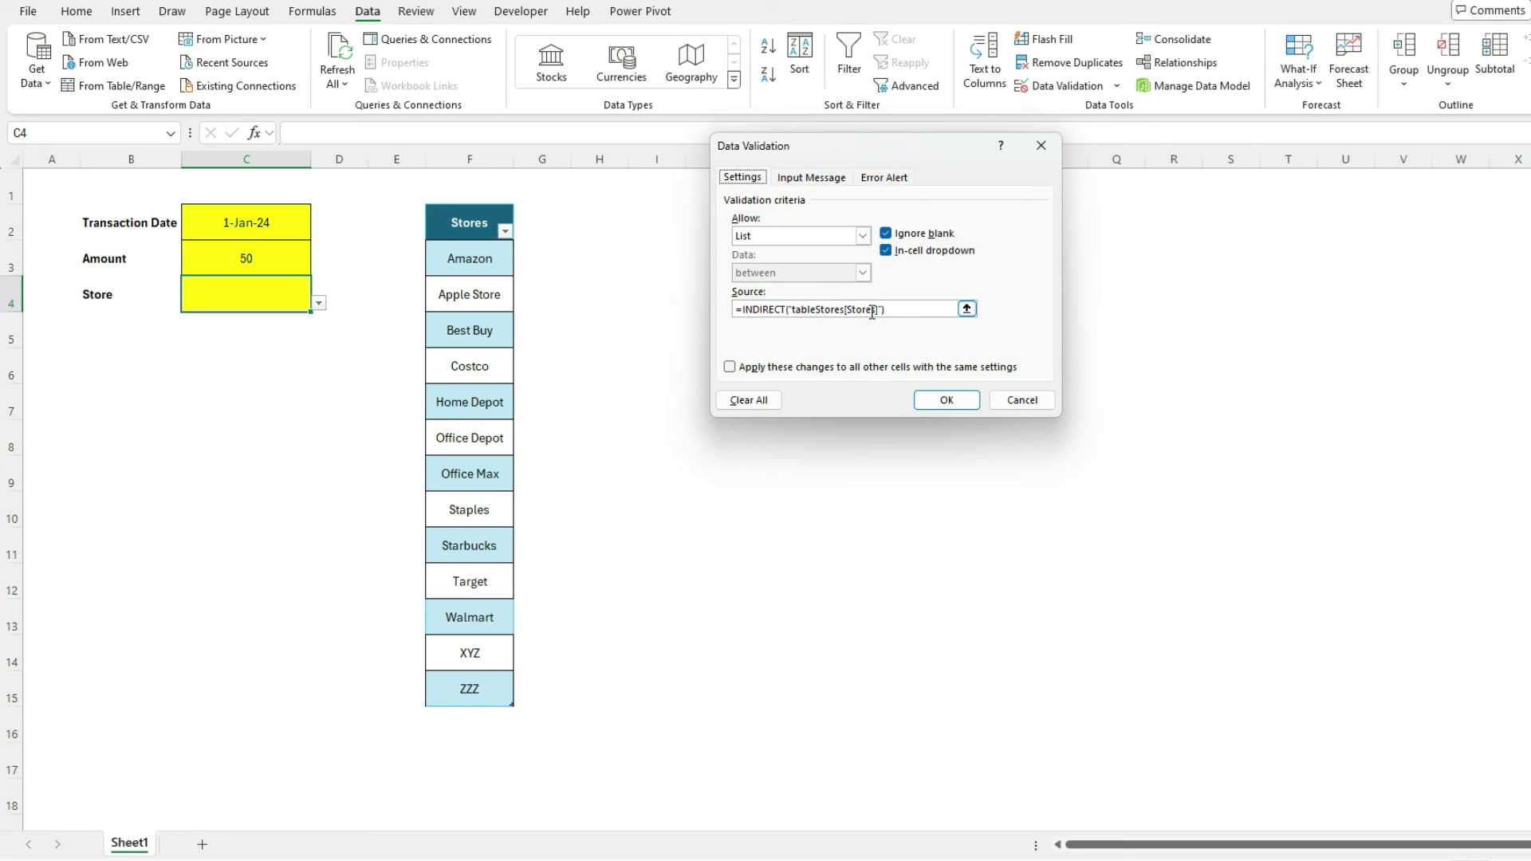
left_click(948, 400)
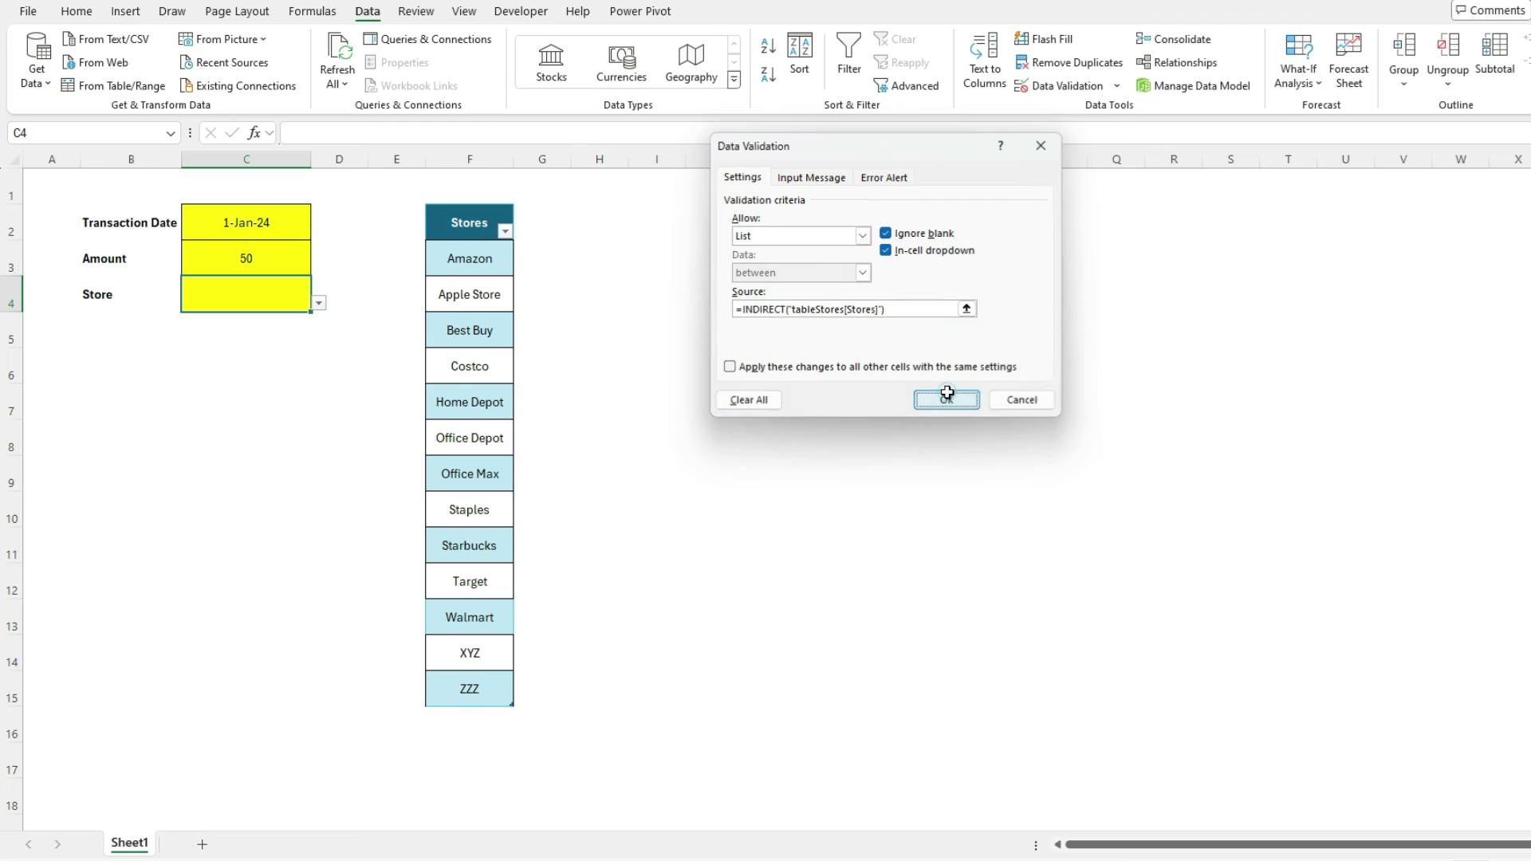
left_click(319, 304)
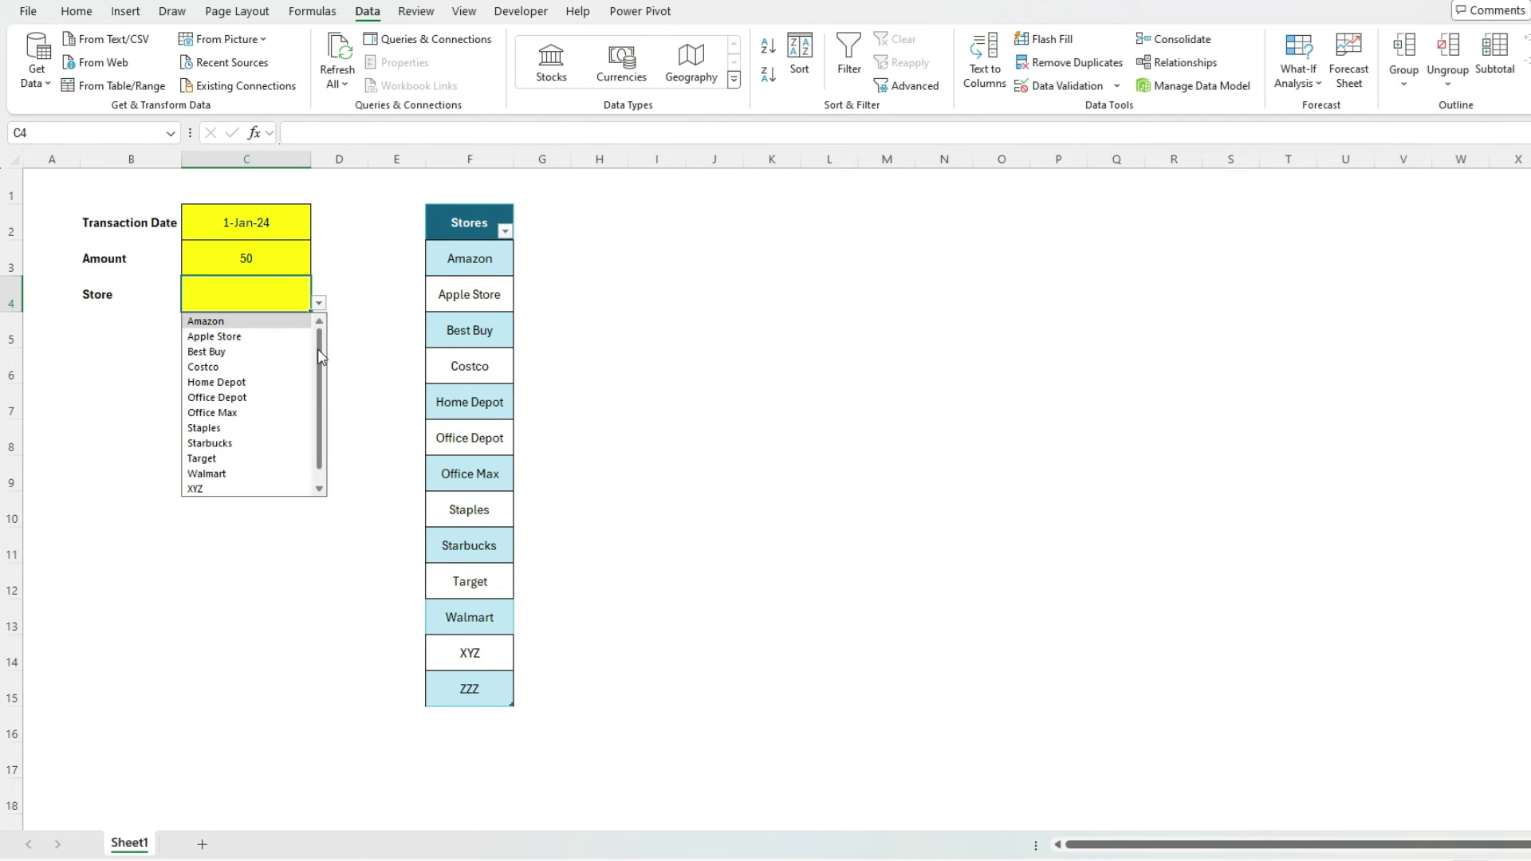
left_click_drag(321, 356, 322, 368)
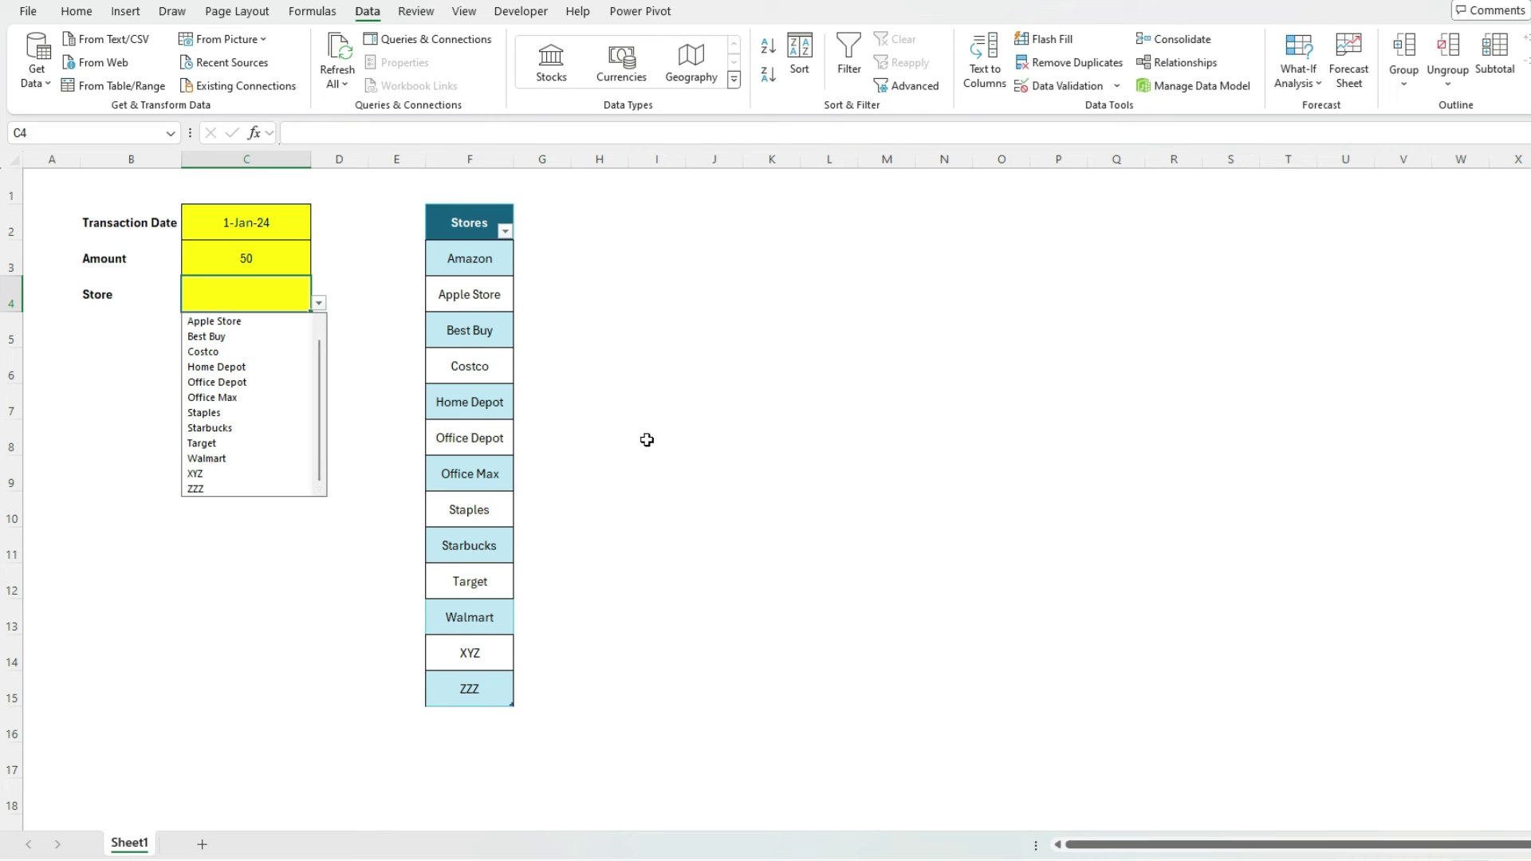
left_click(490, 722)
left_click(489, 783)
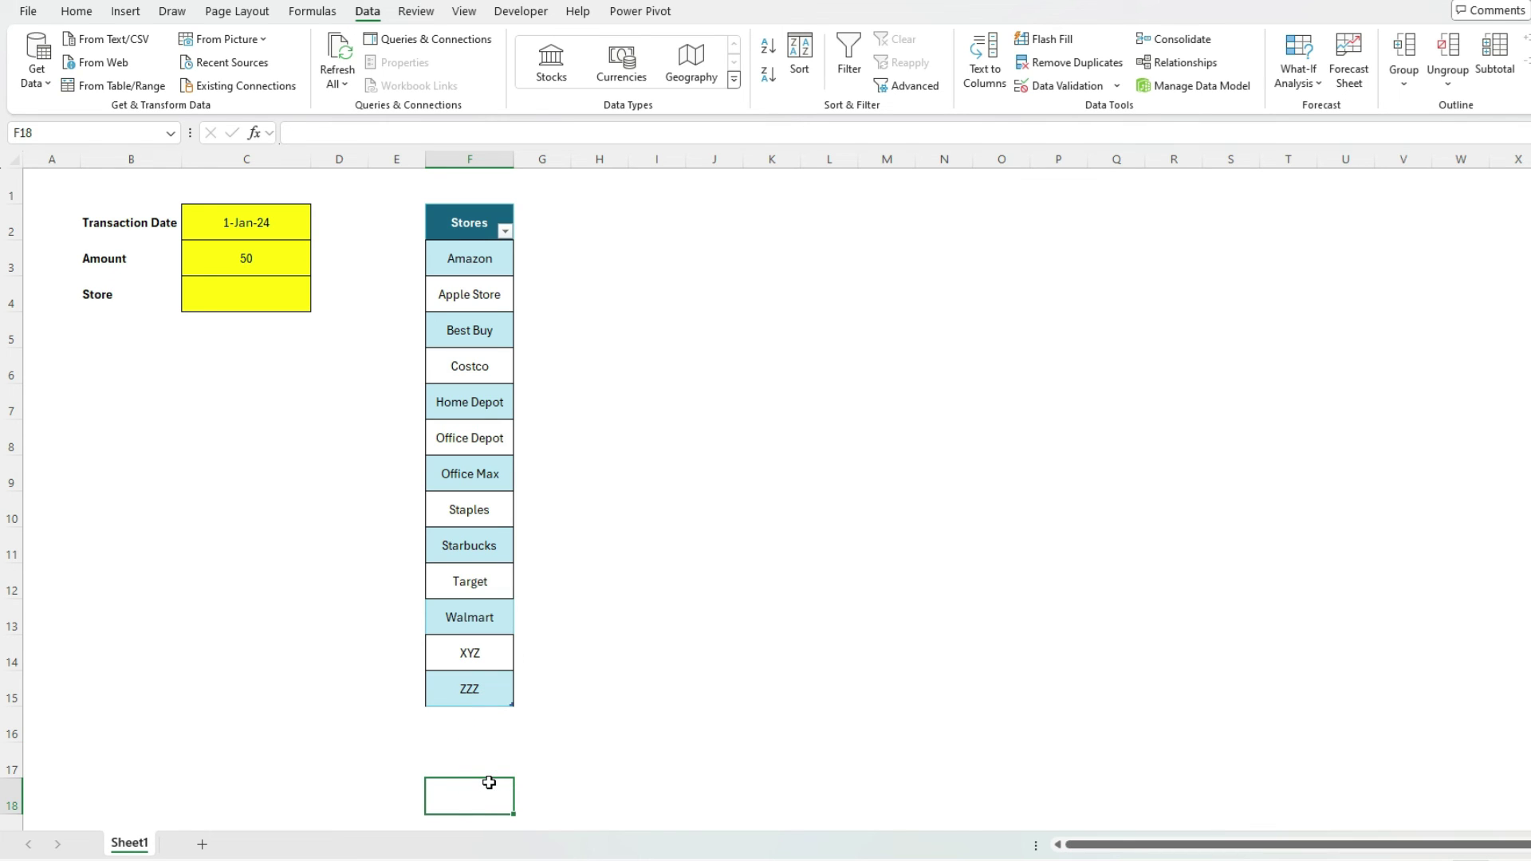
type("ABC Store")
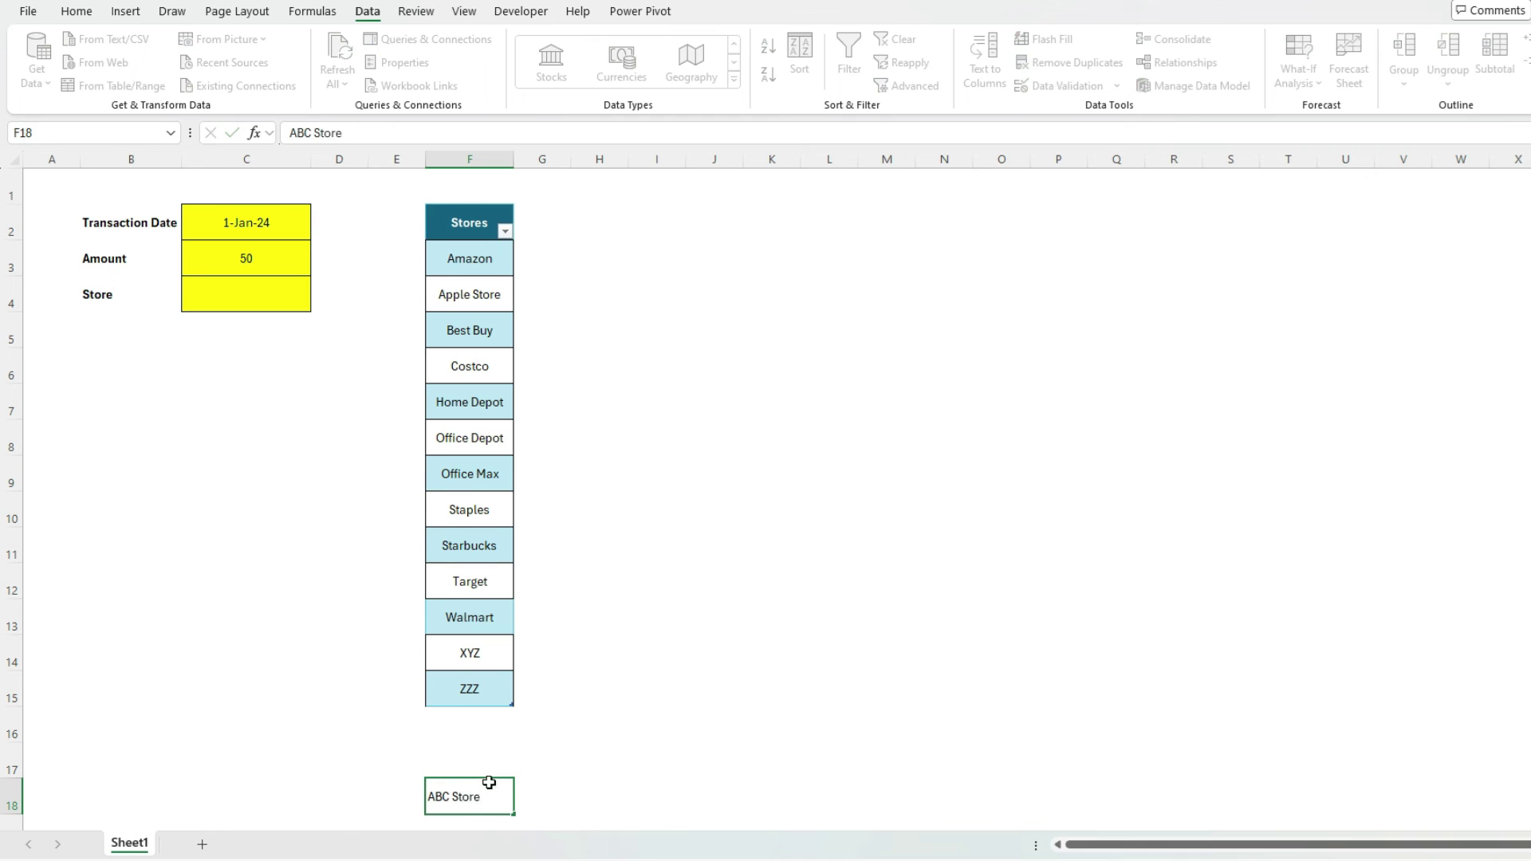
key("Return")
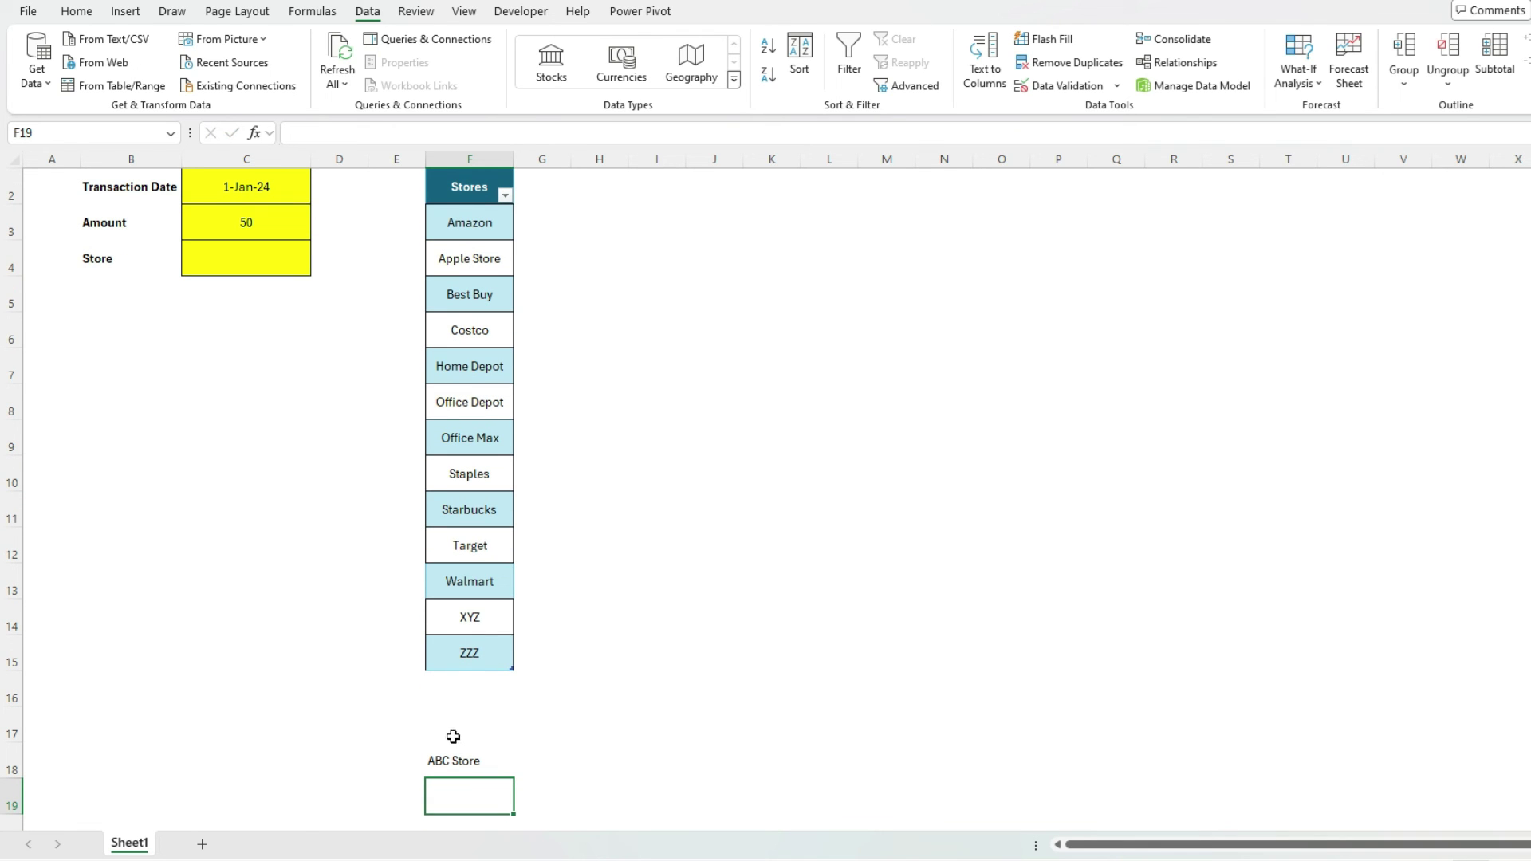
left_click(446, 691)
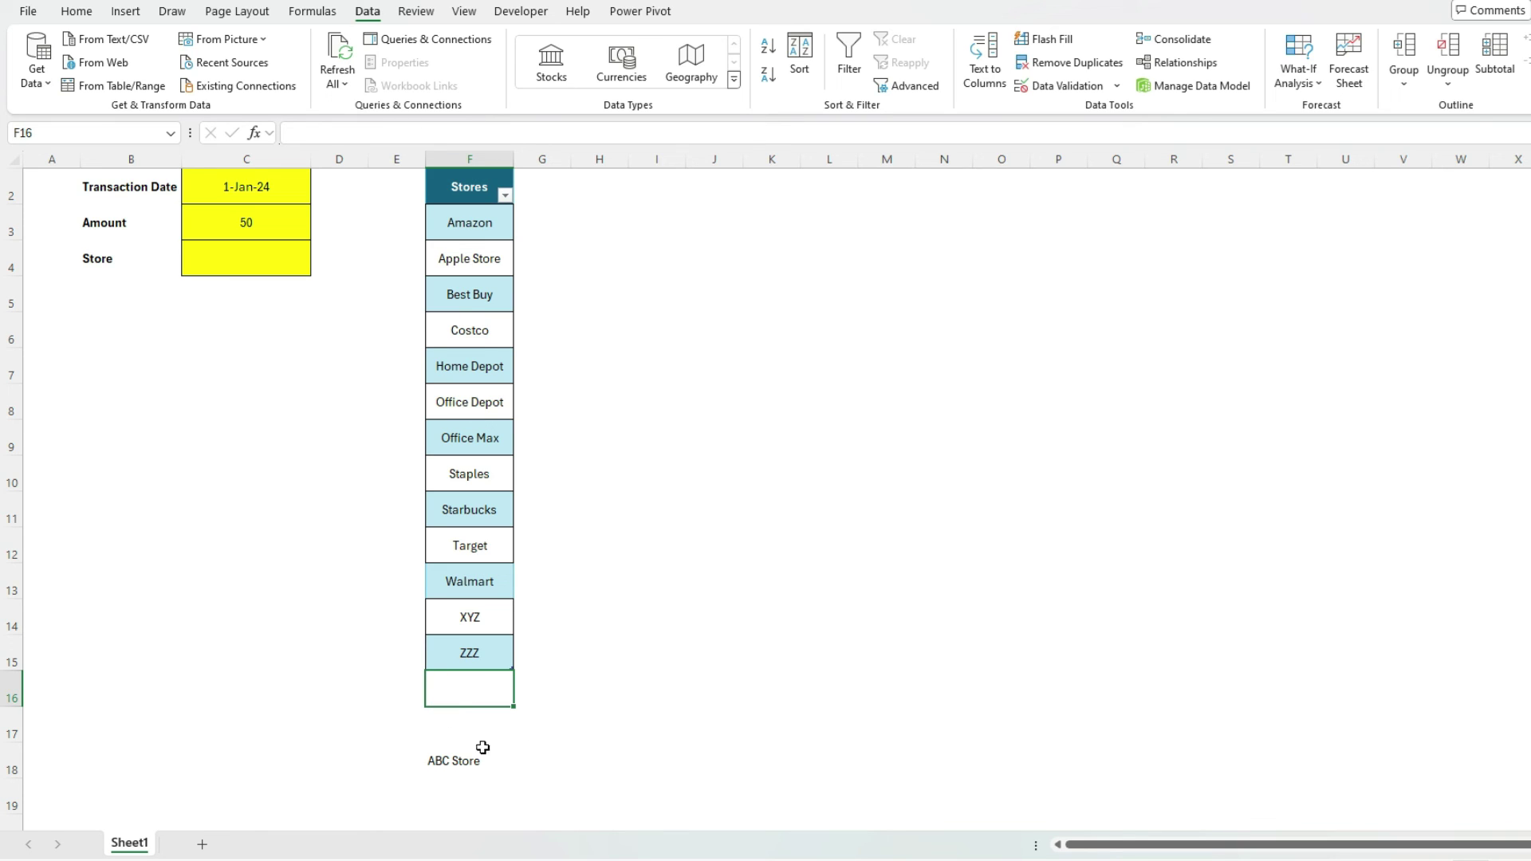
left_click(449, 761)
key("Delete")
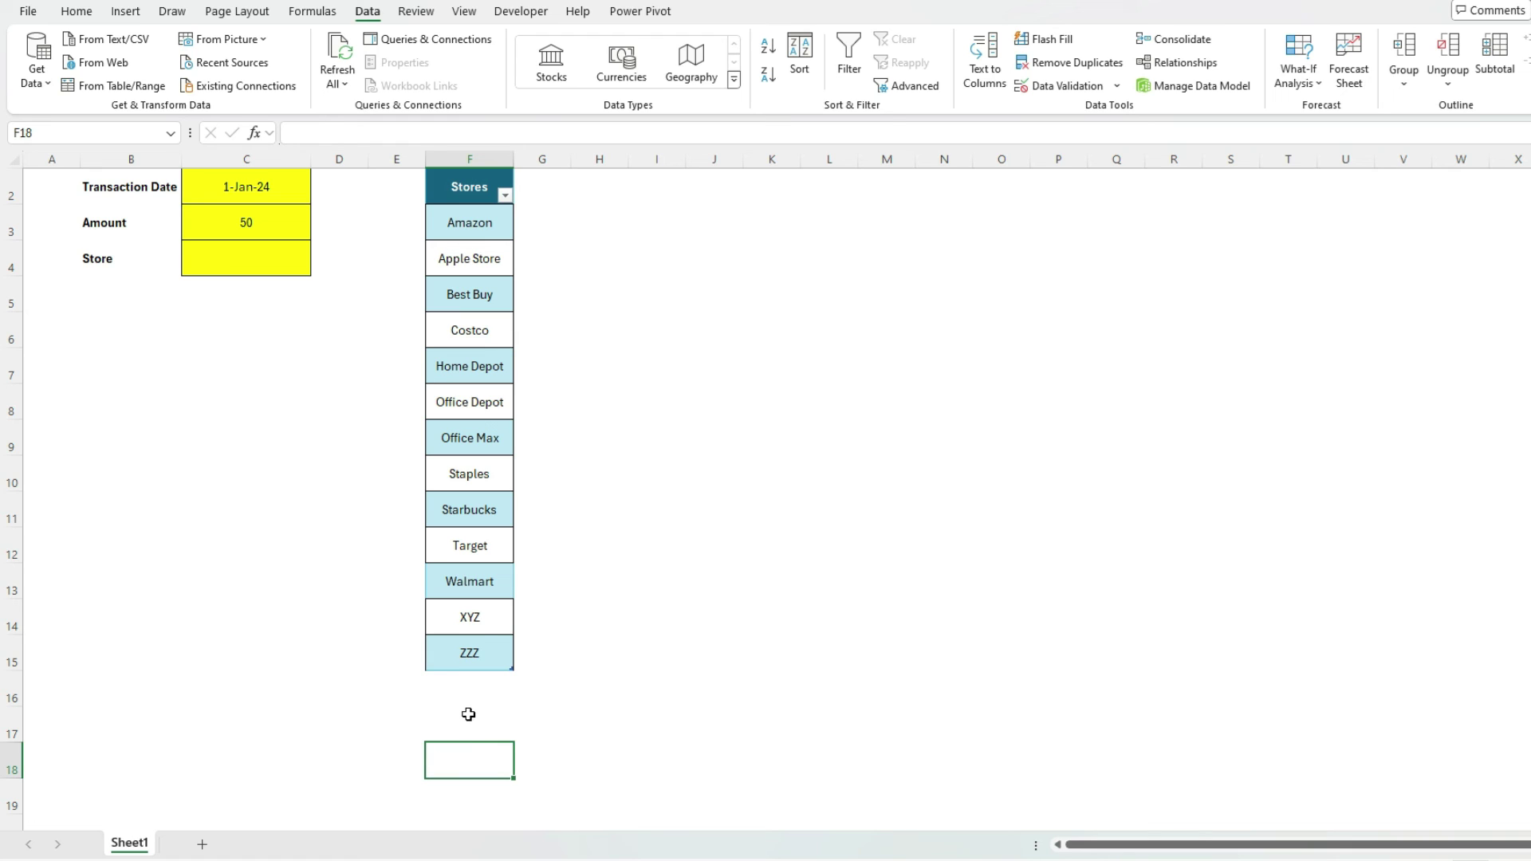
scroll(483, 606, "up", 1)
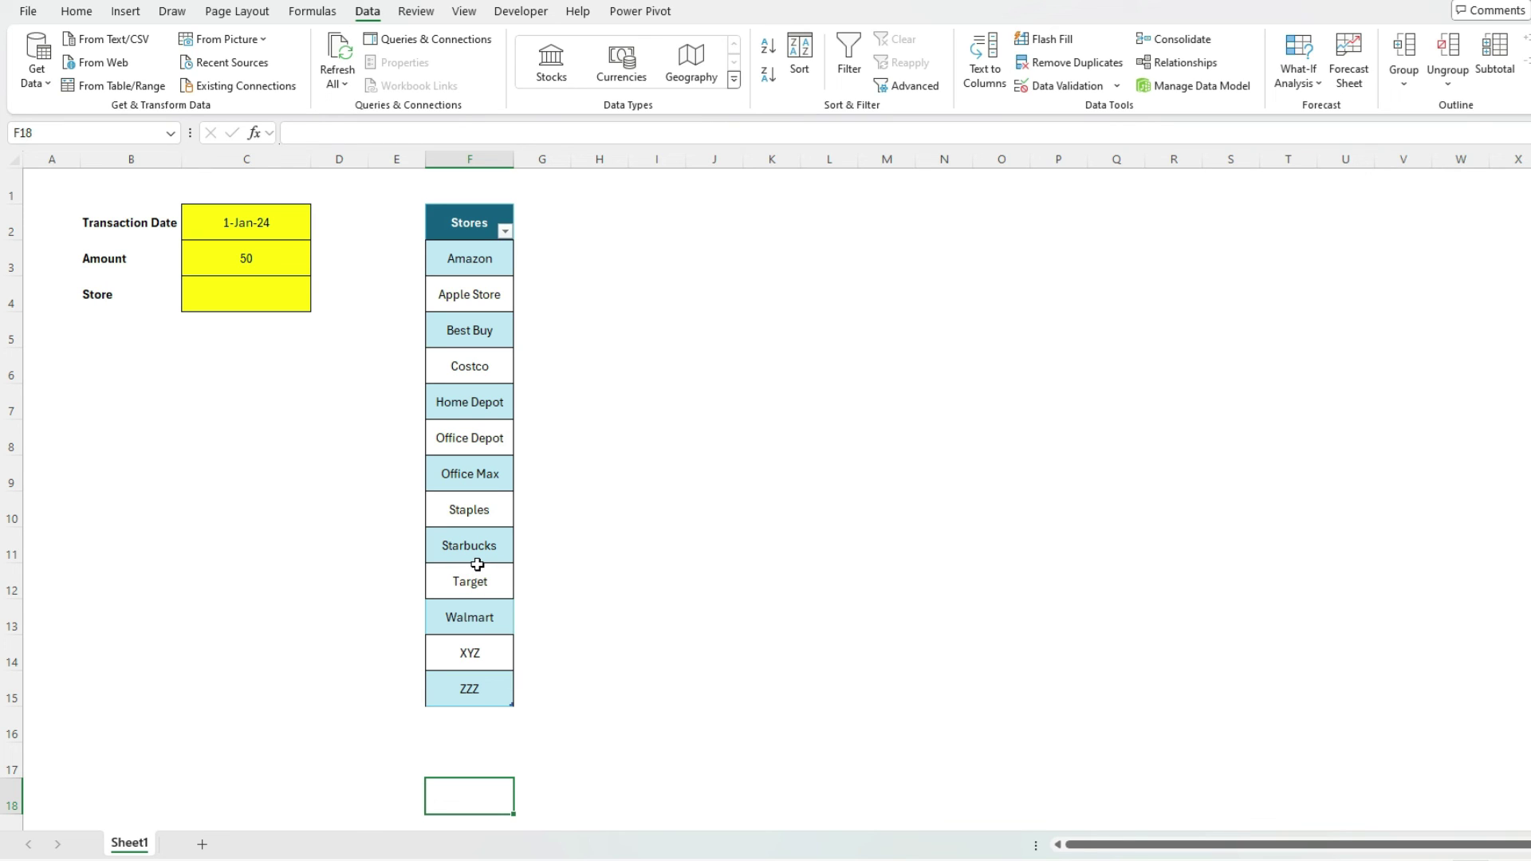
left_click(477, 725)
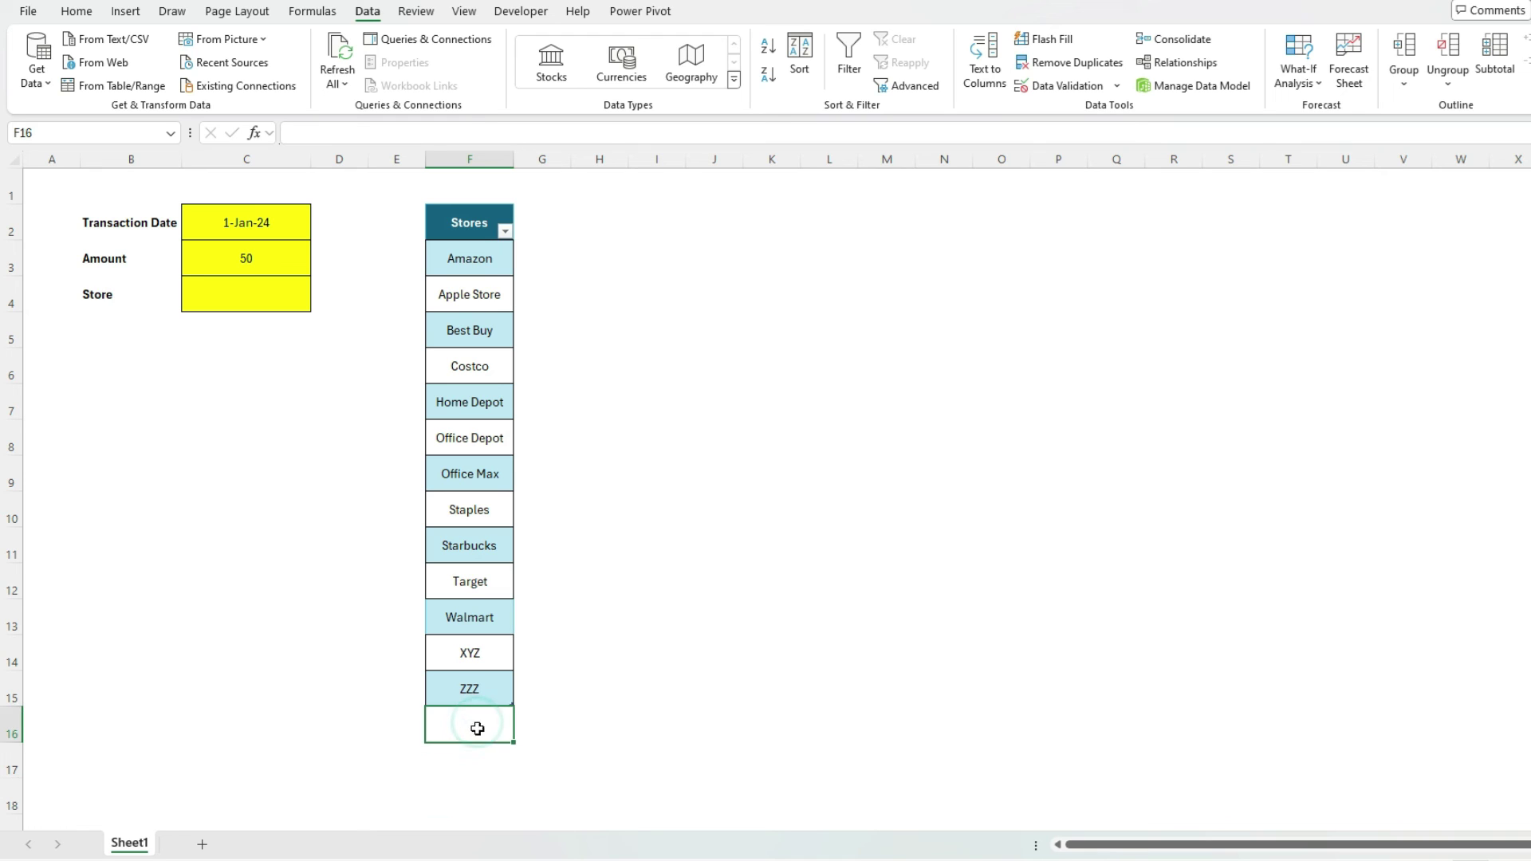
left_click(266, 302)
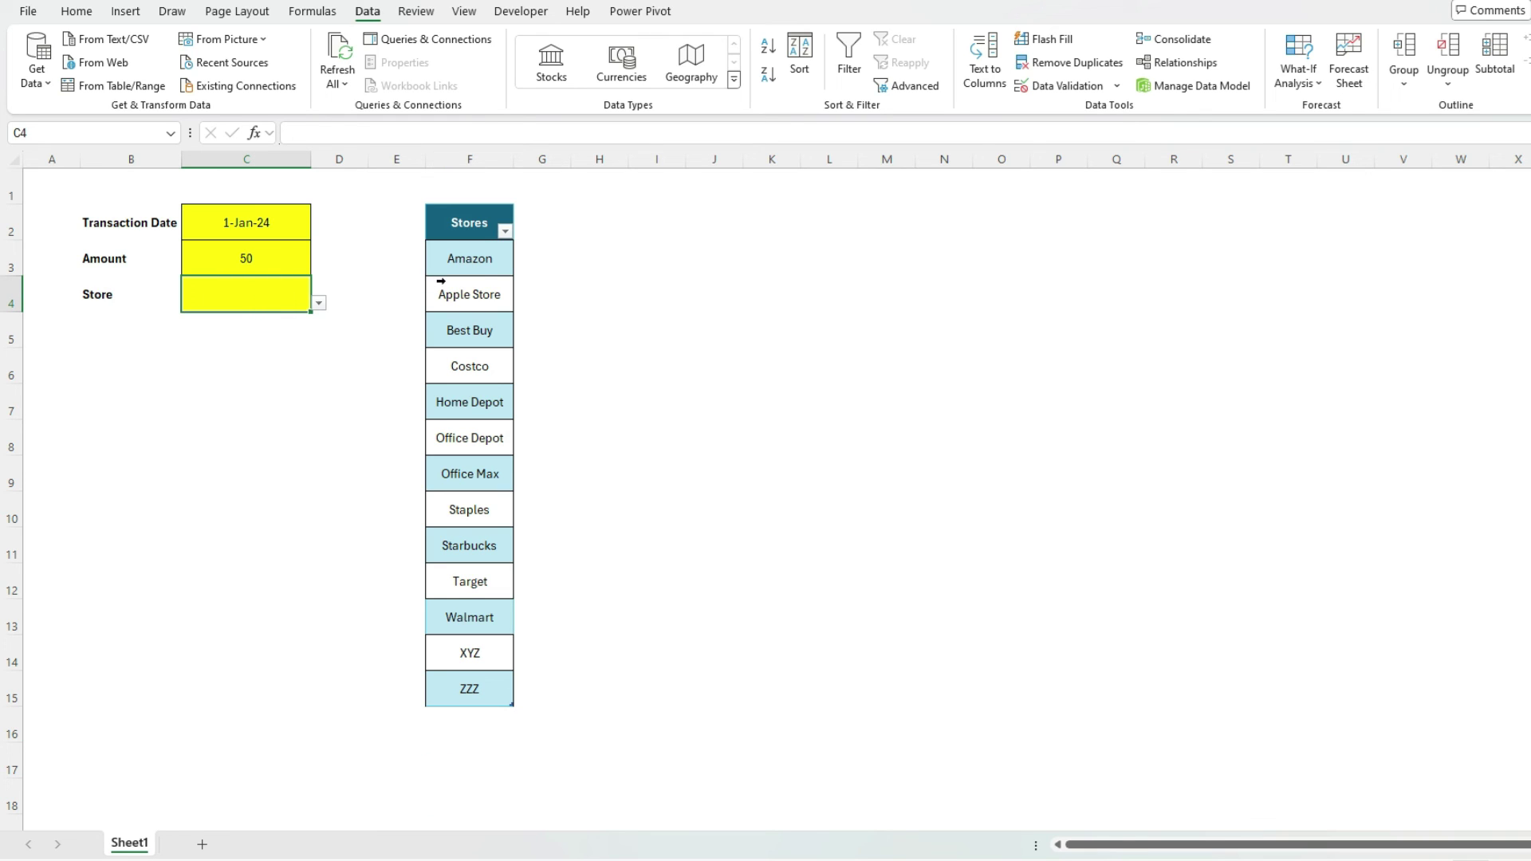